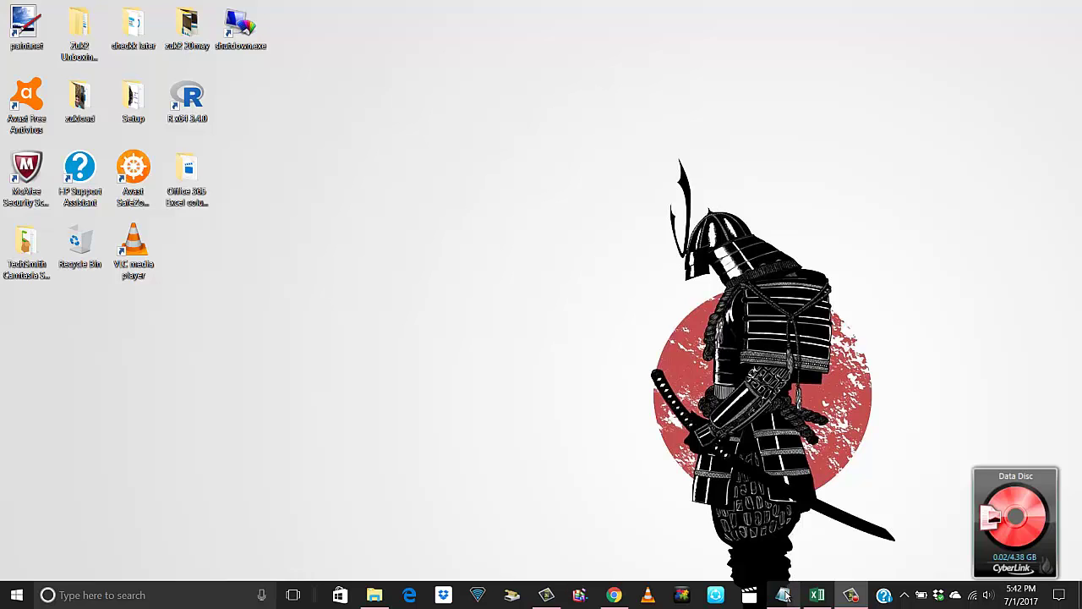
Step: Open the xcels.txt notes and highlight the Finding duplicates and Finding & Removing duplicates lines
click(783, 594)
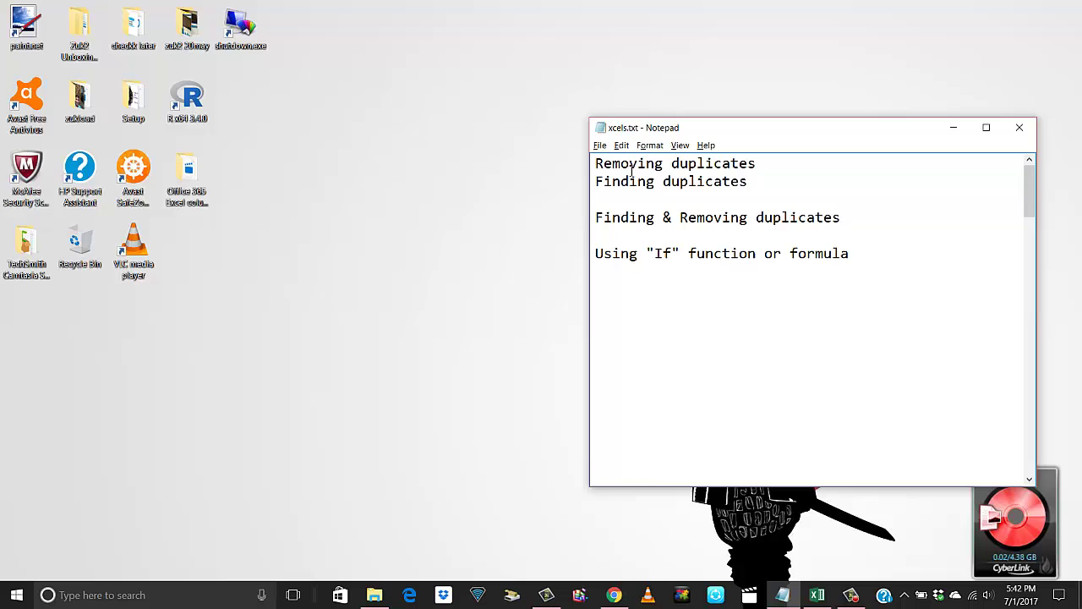
mouse_move(758, 164)
mouse_down()
mouse_move(595, 163)
mouse_move(747, 181)
mouse_up()
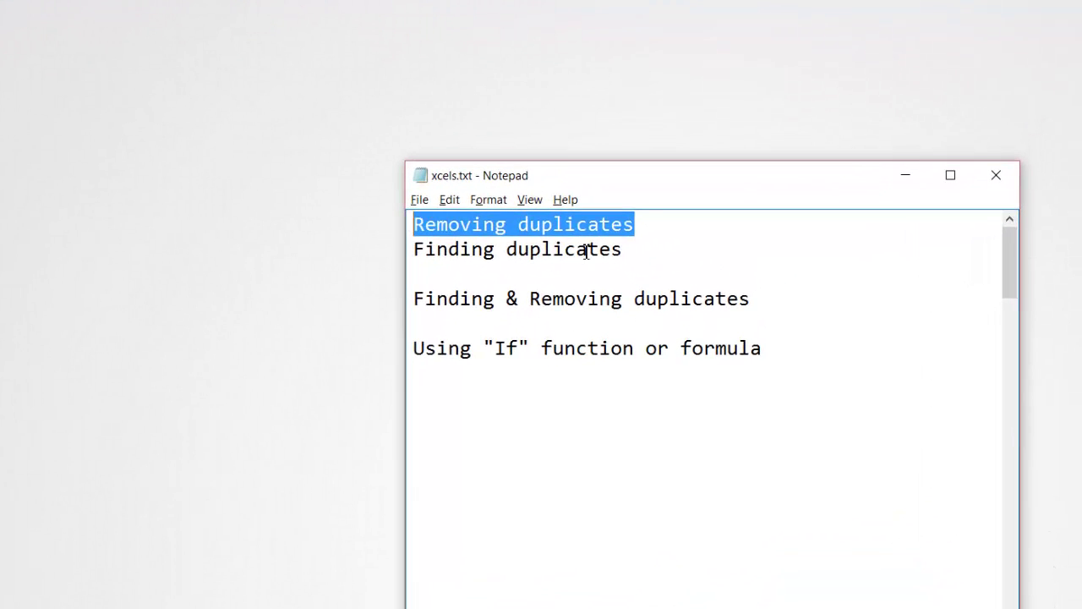
drag(558, 257, 392, 265)
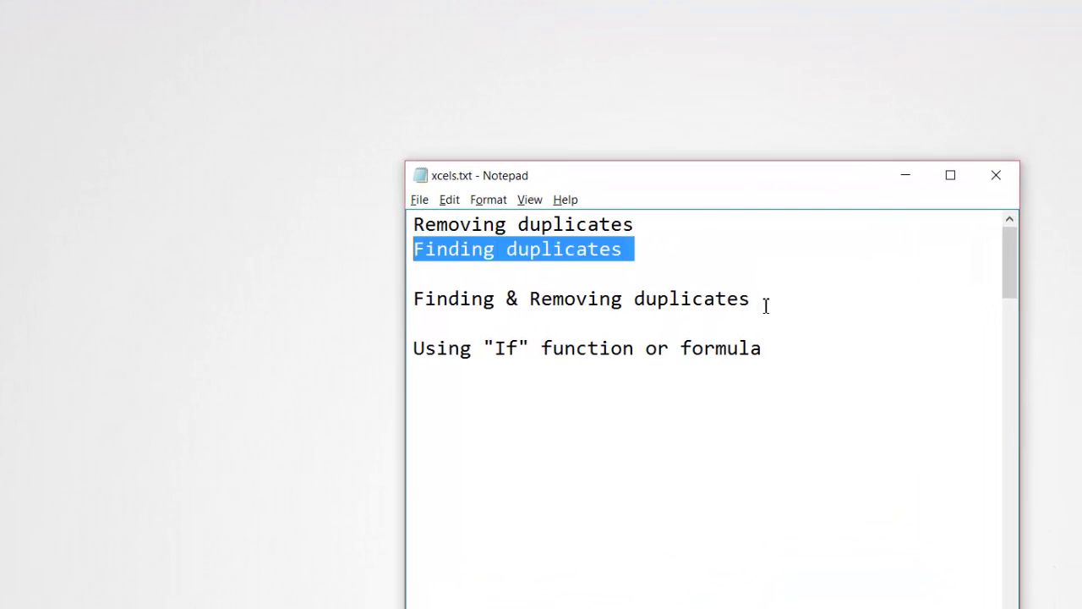
drag(766, 305, 417, 297)
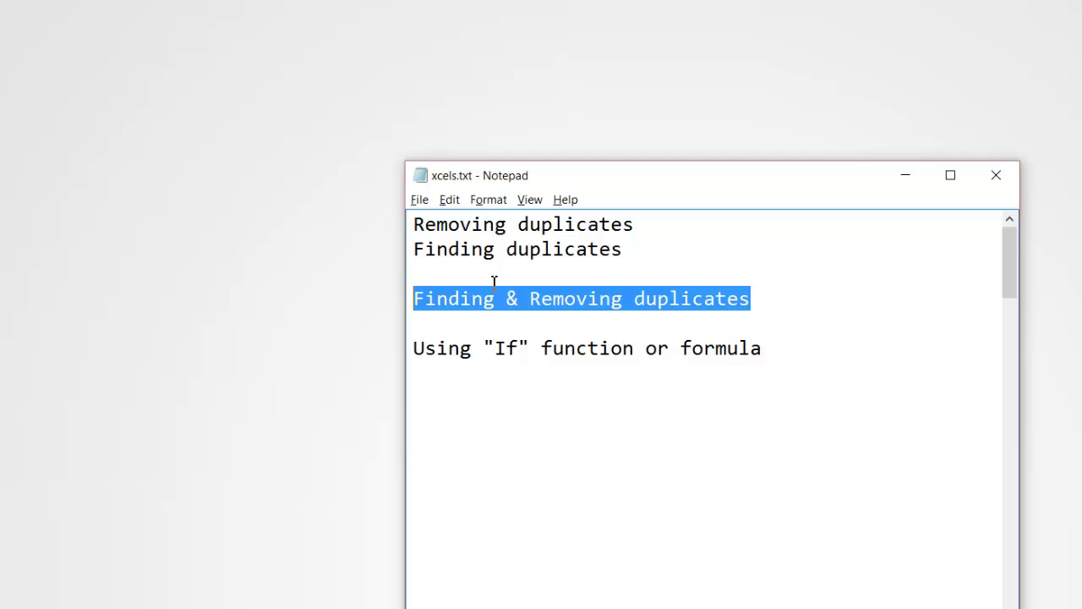
click(541, 282)
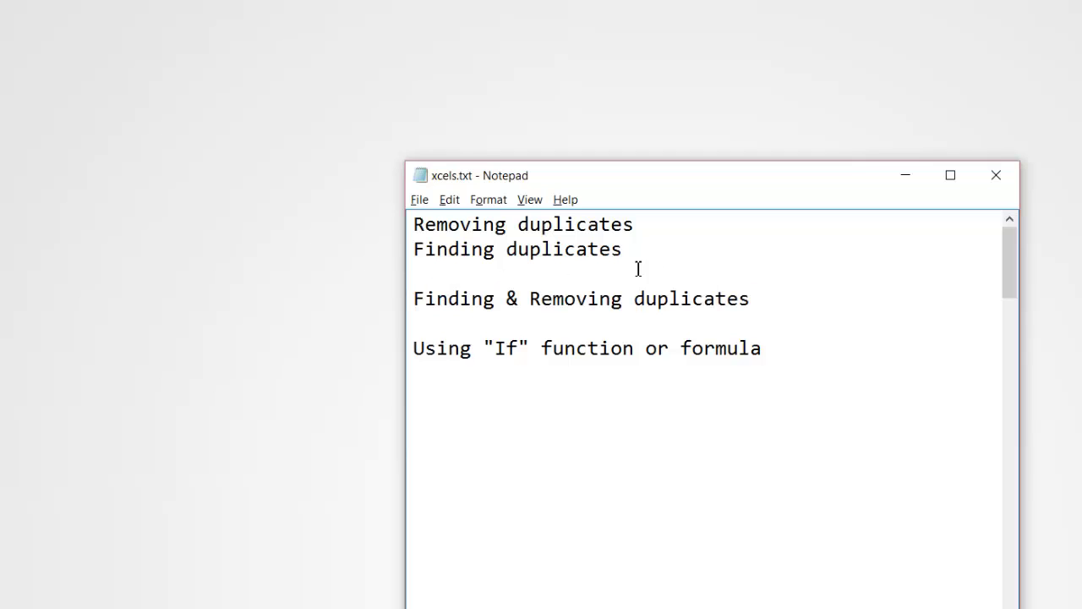
Step: Re-highlight the Finding & Removing duplicates line, then the line about using the If function
drag(749, 297, 448, 299)
drag(623, 248, 416, 223)
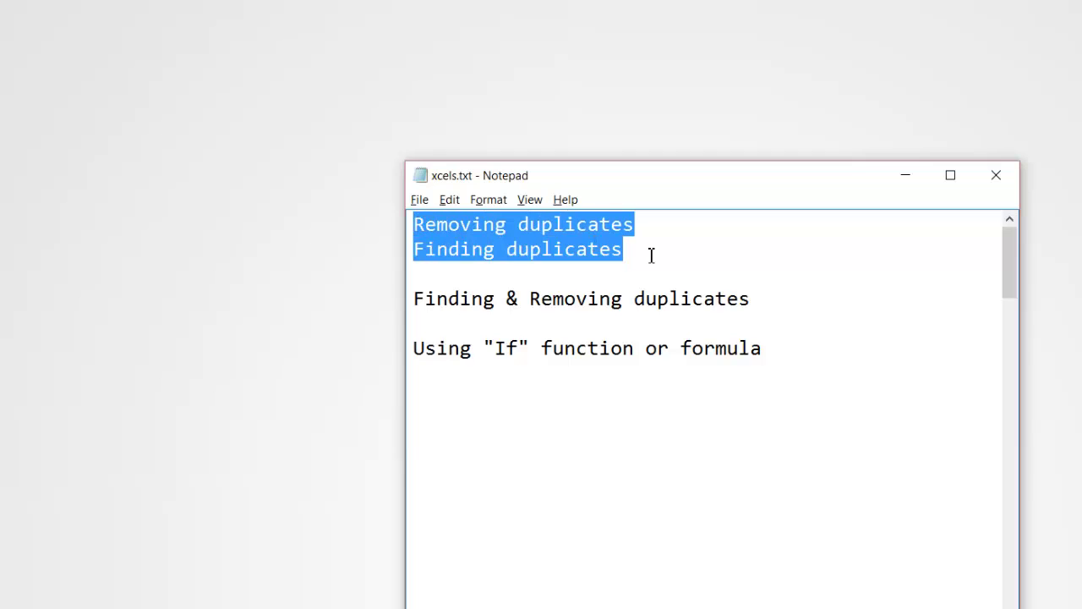
drag(751, 296, 416, 297)
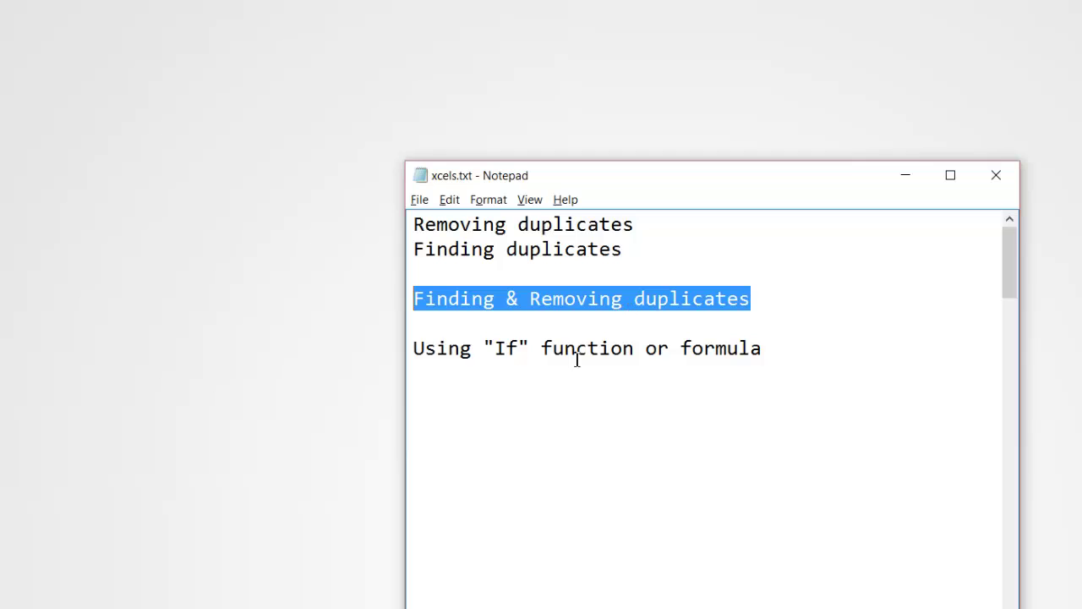
click(573, 328)
drag(762, 348, 435, 351)
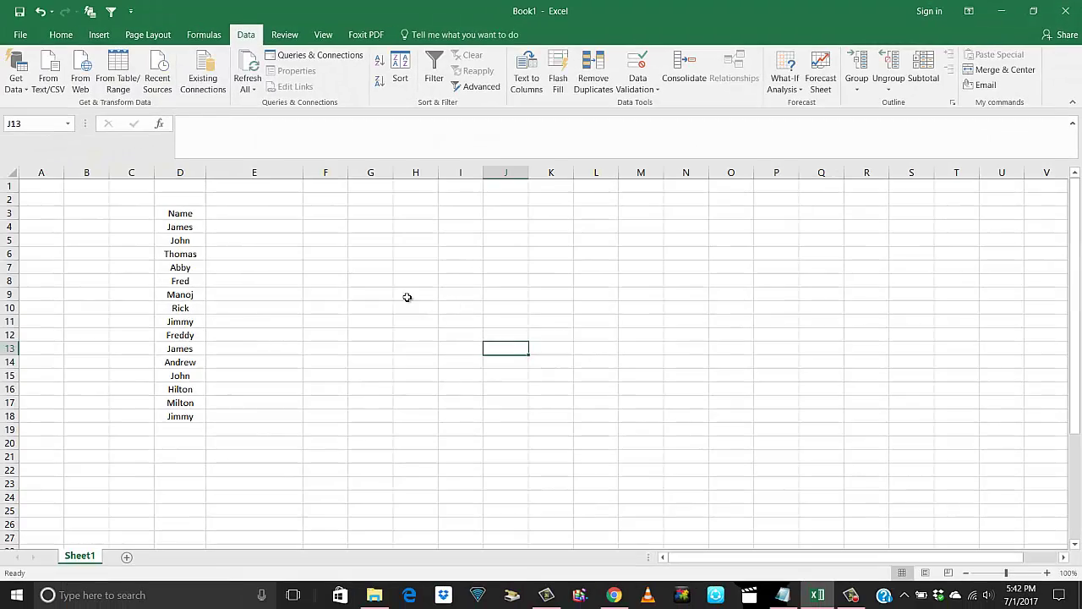
Step: Switch to the Excel sheet and select the names in column D
click(378, 295)
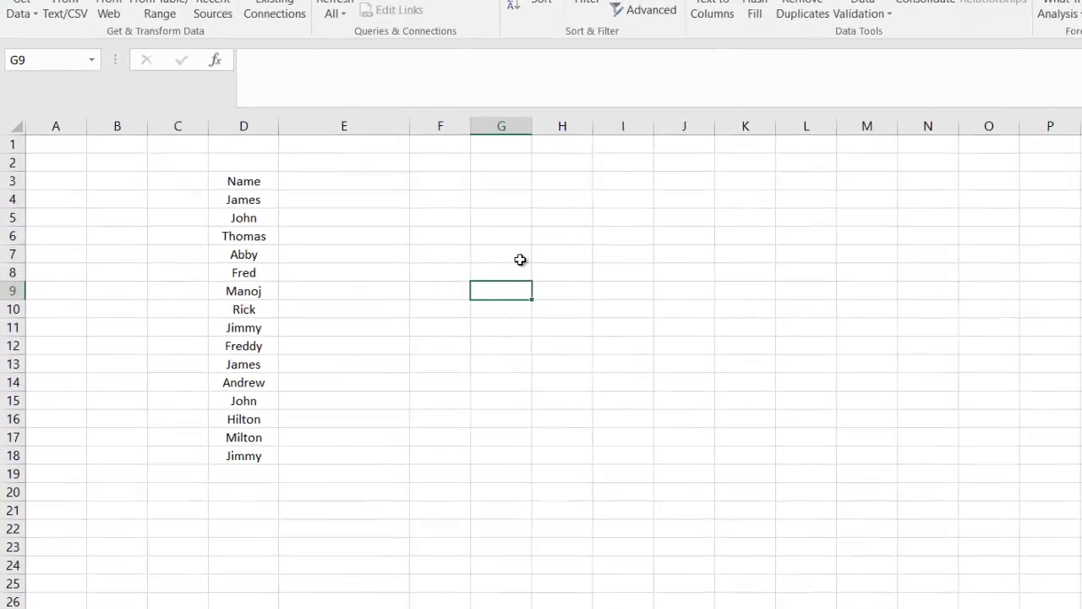
click(345, 290)
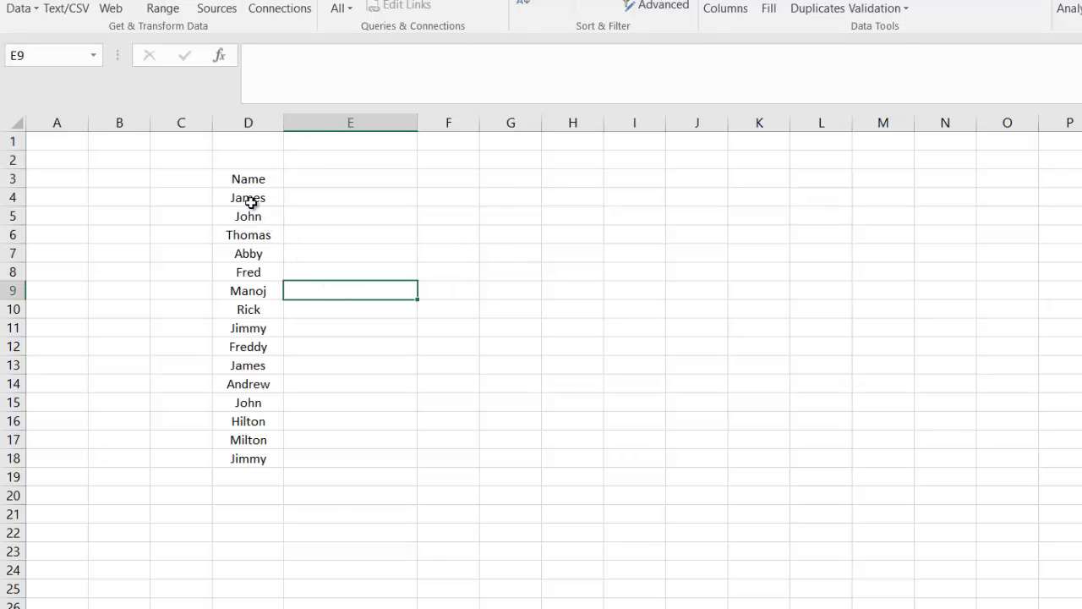
drag(249, 200, 251, 456)
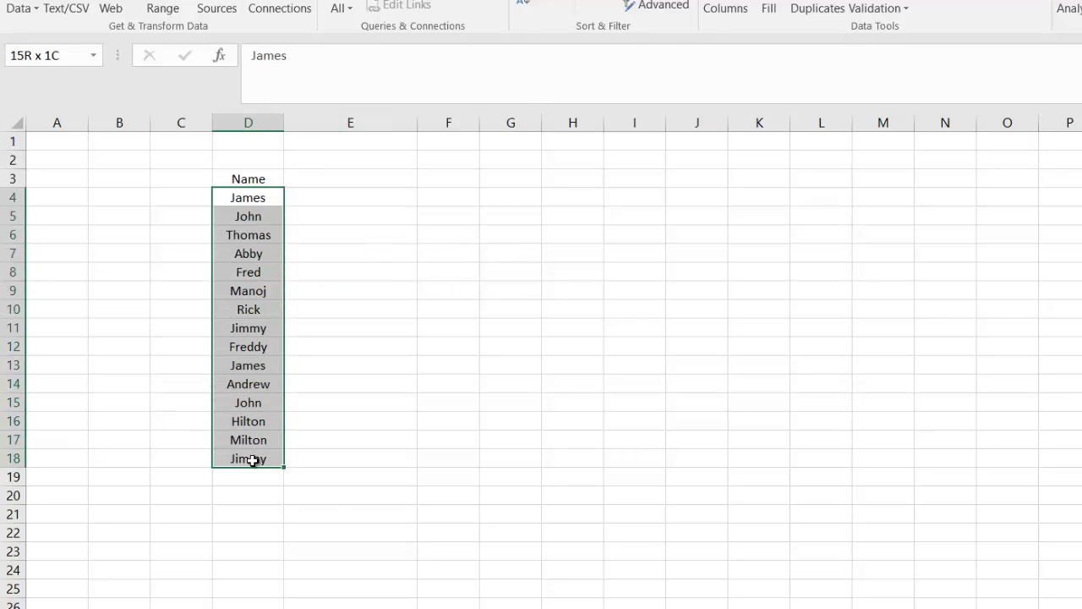
Step: Point out the repeated James (D4, D13) and Jimmy (D11, D18), then select D4:D18
click(250, 200)
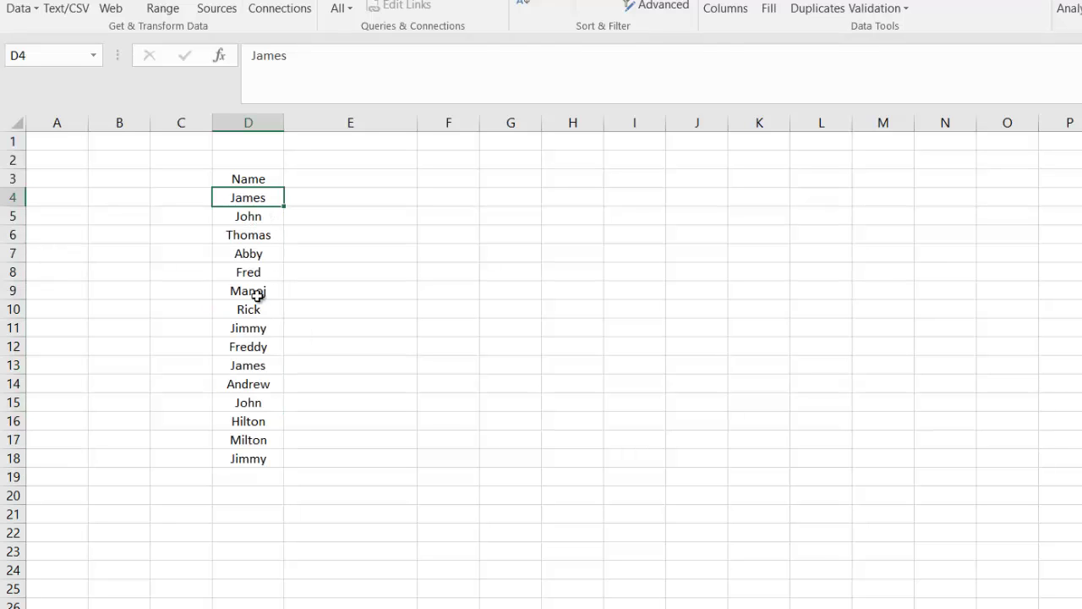
click(261, 365)
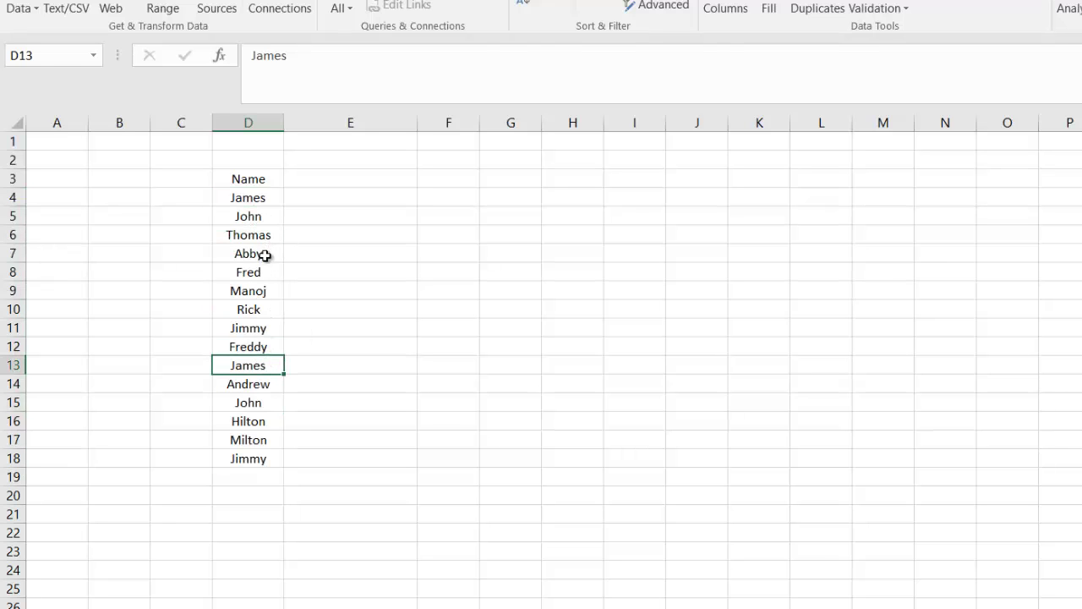
click(264, 327)
click(266, 455)
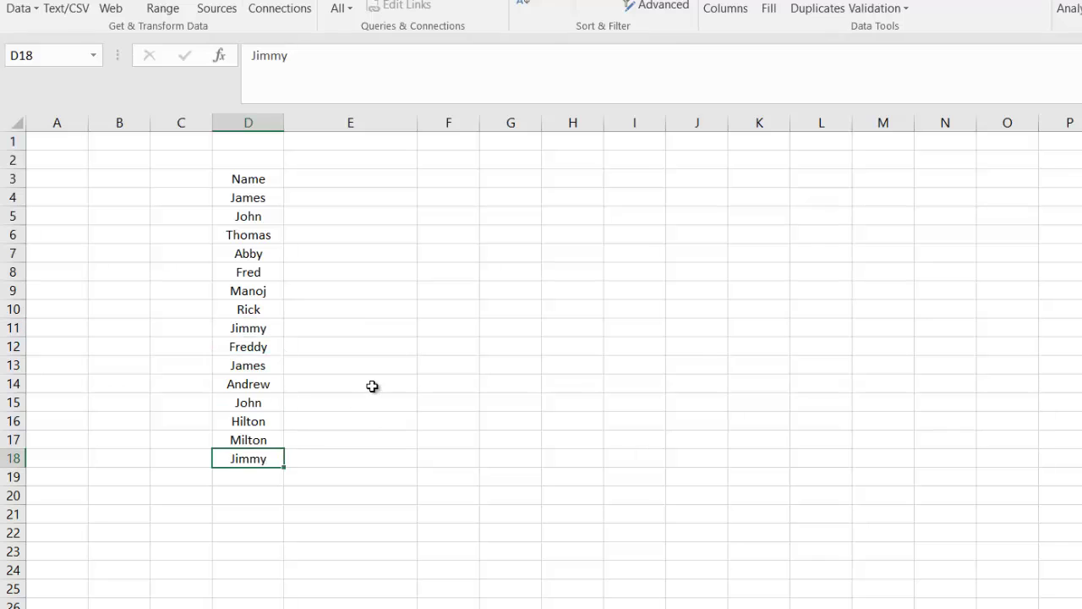
click(373, 386)
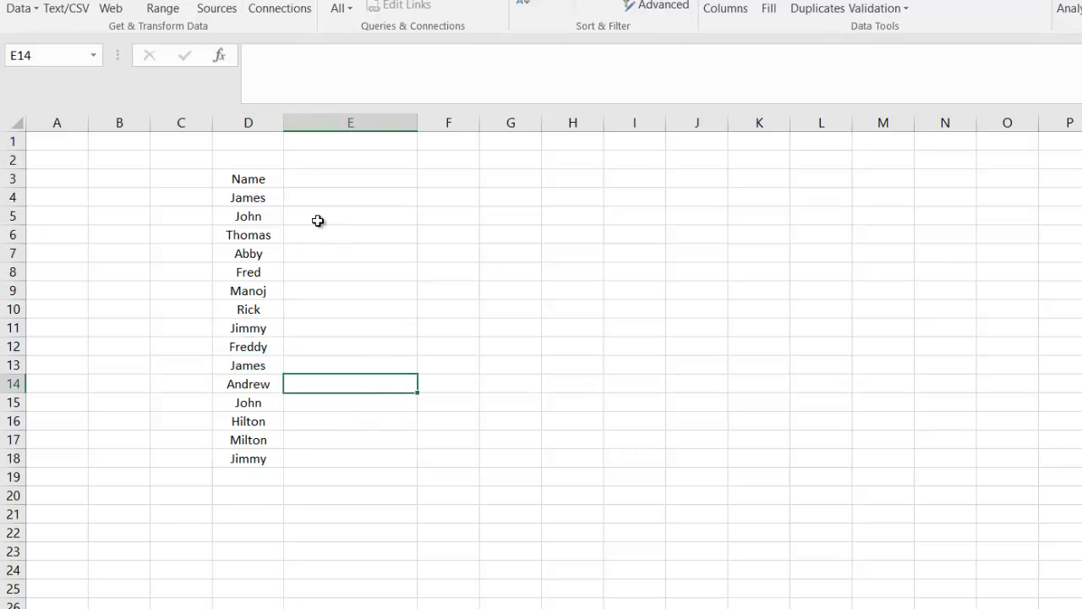
drag(256, 201, 247, 458)
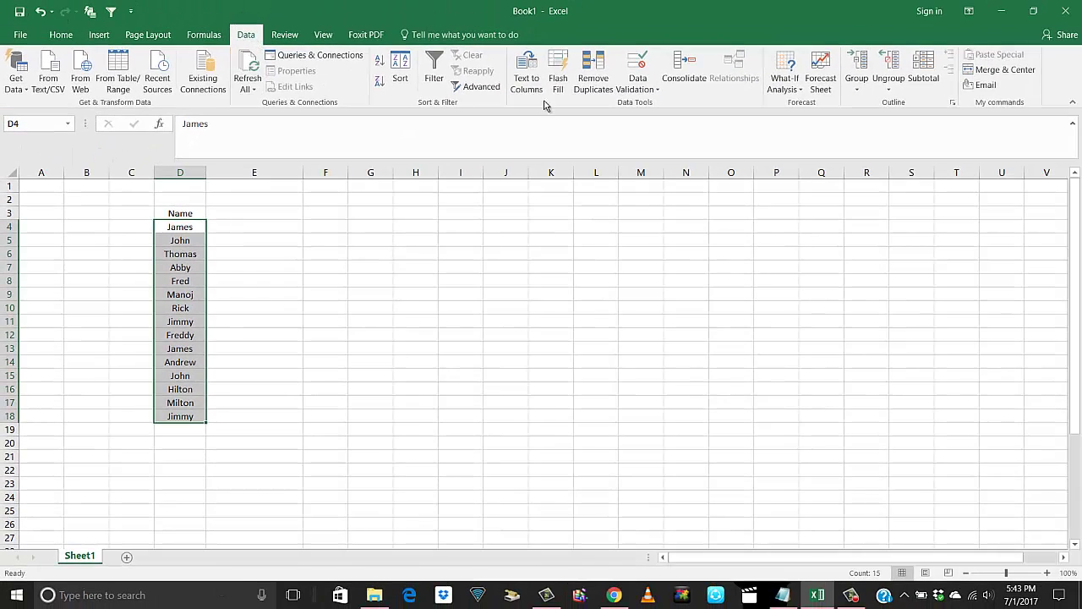
Step: Run Data > Remove Duplicates on column D and dismiss the 3-removed, 12-remaining summary
click(594, 82)
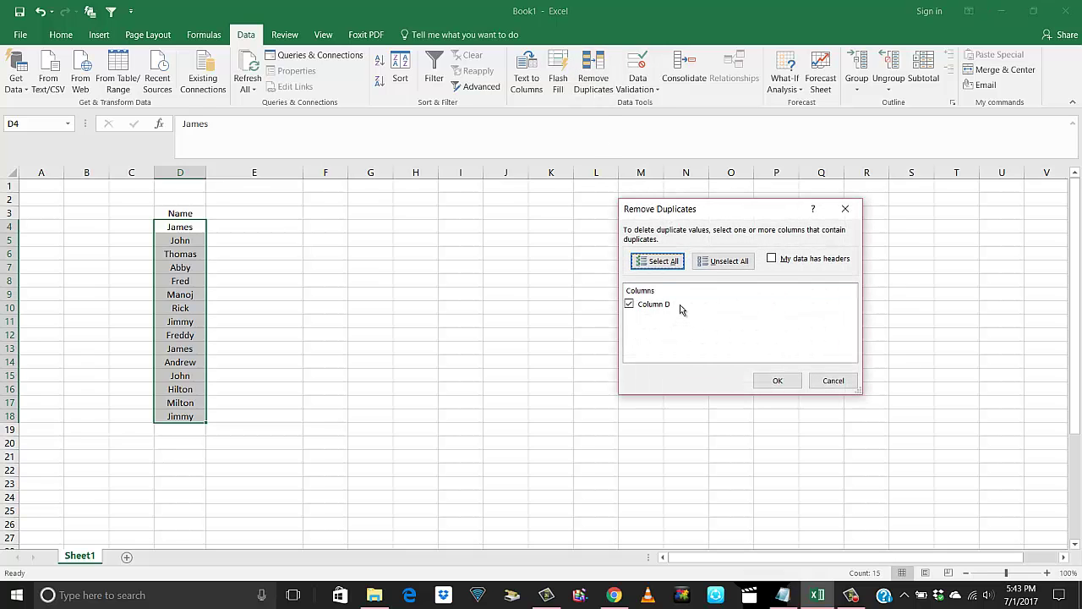
click(781, 379)
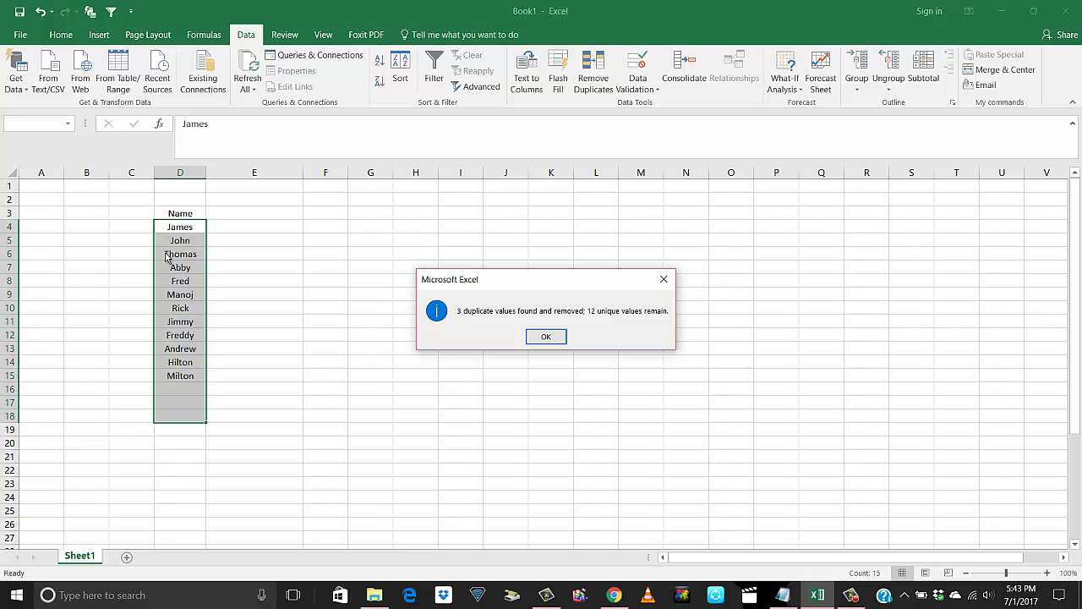
click(543, 339)
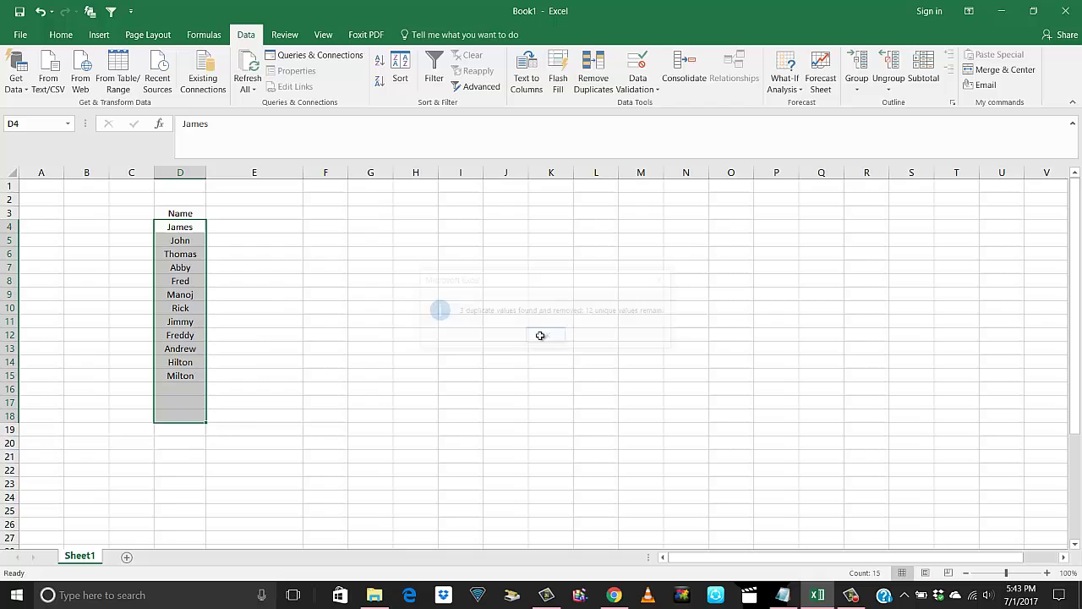
click(305, 373)
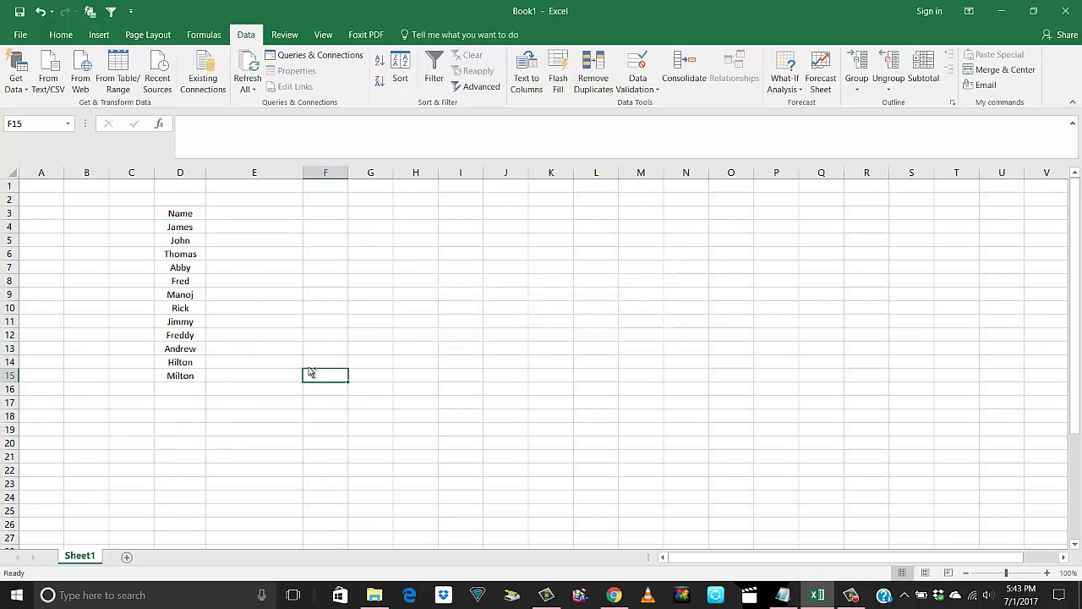
Step: Undo the duplicate removal and paste a copy of names D11:D18 starting at D19
key(ctrl+z)
click(293, 347)
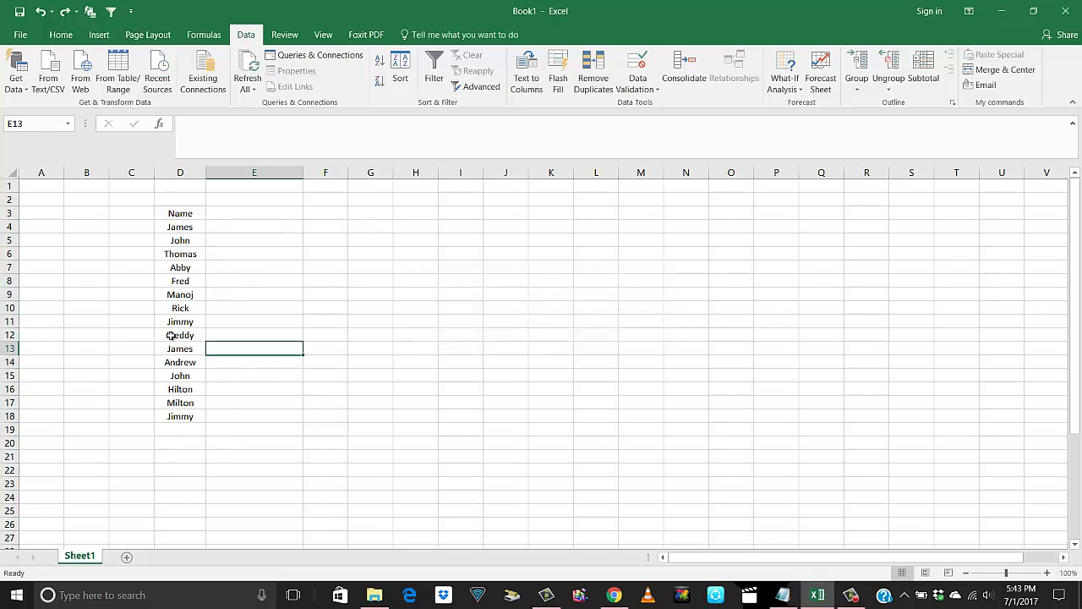
drag(173, 322, 175, 415)
key(ctrl+c)
click(173, 431)
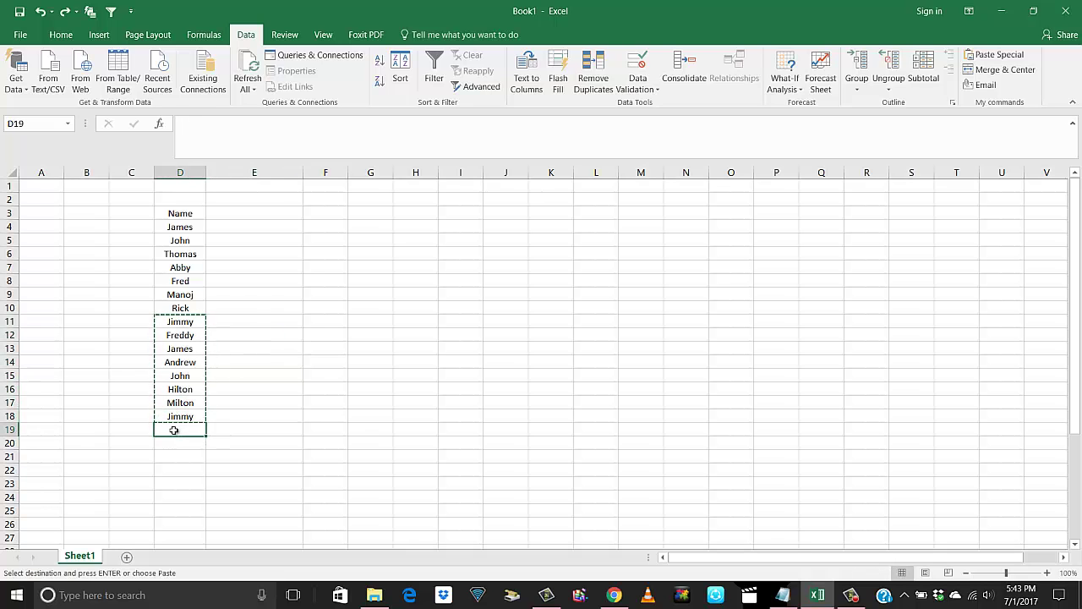
key(ctrl+v)
Step: Paste further copies of the D11:D18 names at D27 and D35
scroll(174, 430, down, 2)
click(176, 455)
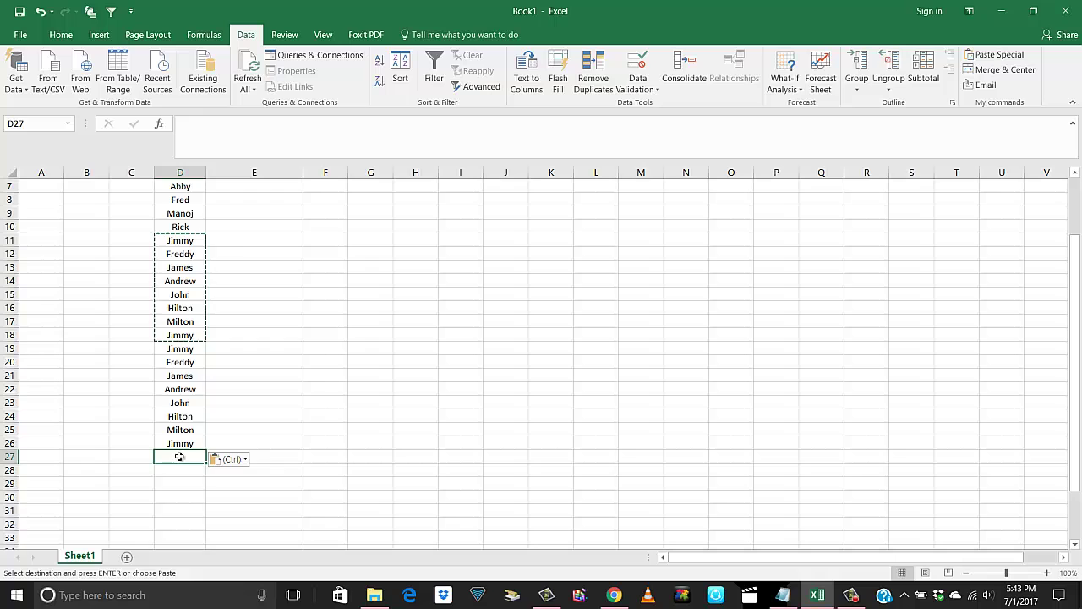
key(ctrl+v)
scroll(180, 493, down, 4)
click(186, 407)
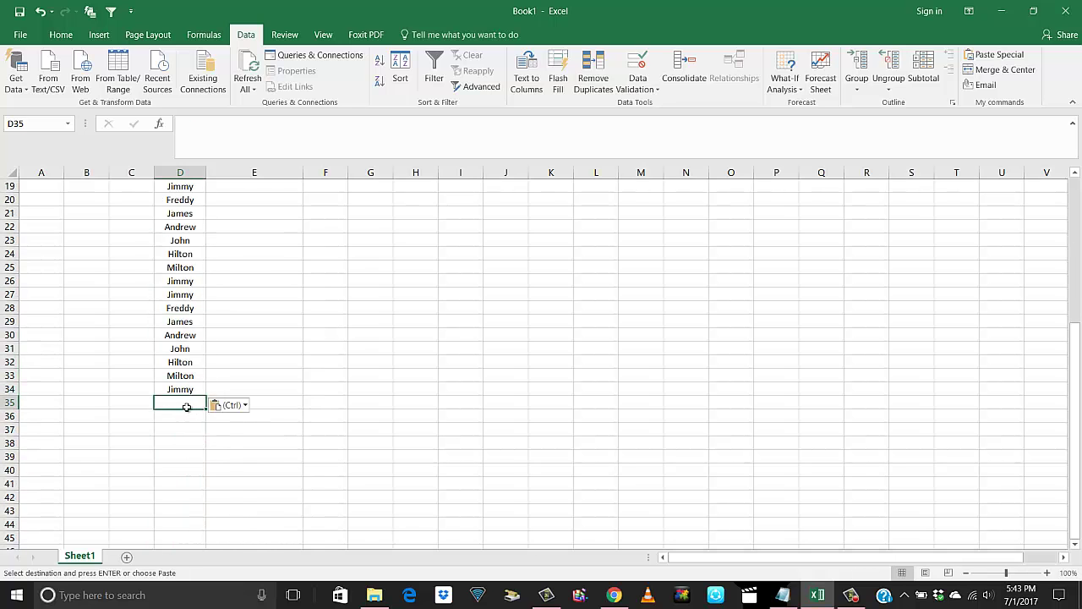
key(ctrl+v)
Step: Select the lengthened name list to review it, then return to the top
click(291, 380)
scroll(281, 347, up, 5)
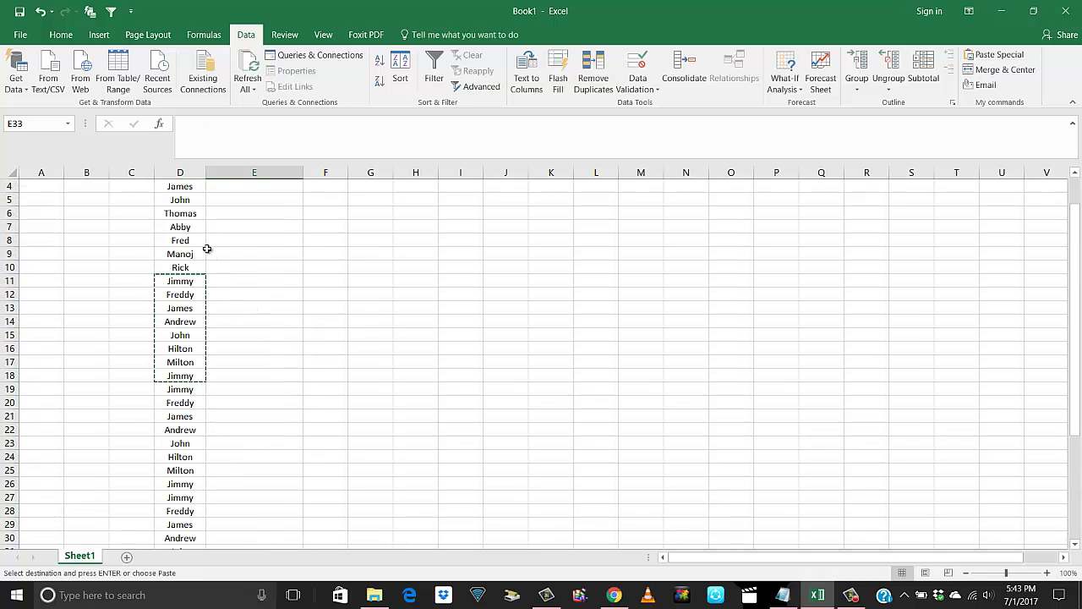
scroll(202, 245, up, 1)
drag(191, 233, 186, 526)
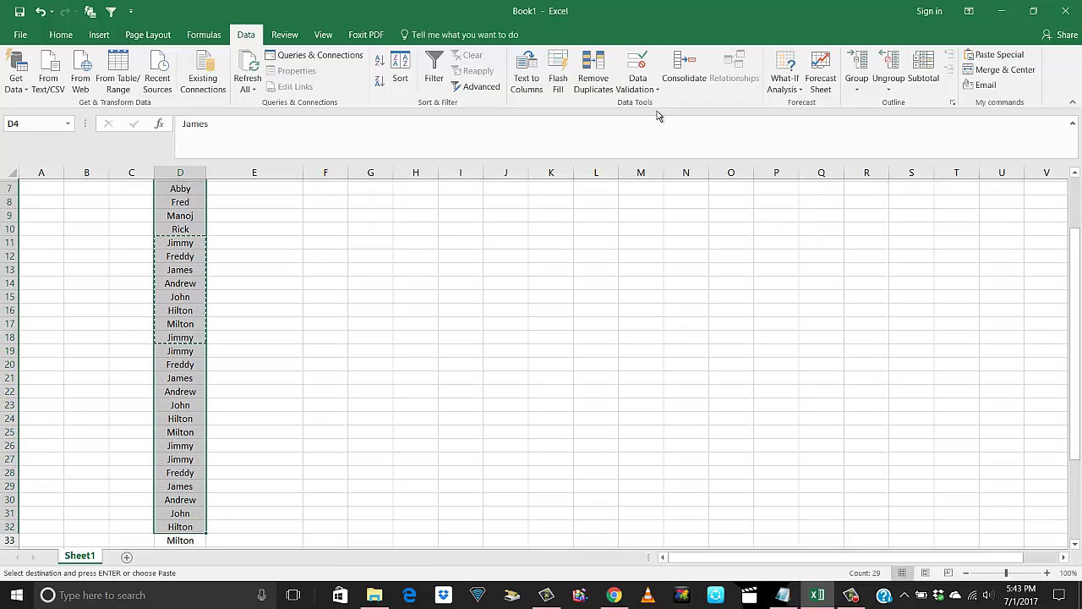
click(337, 338)
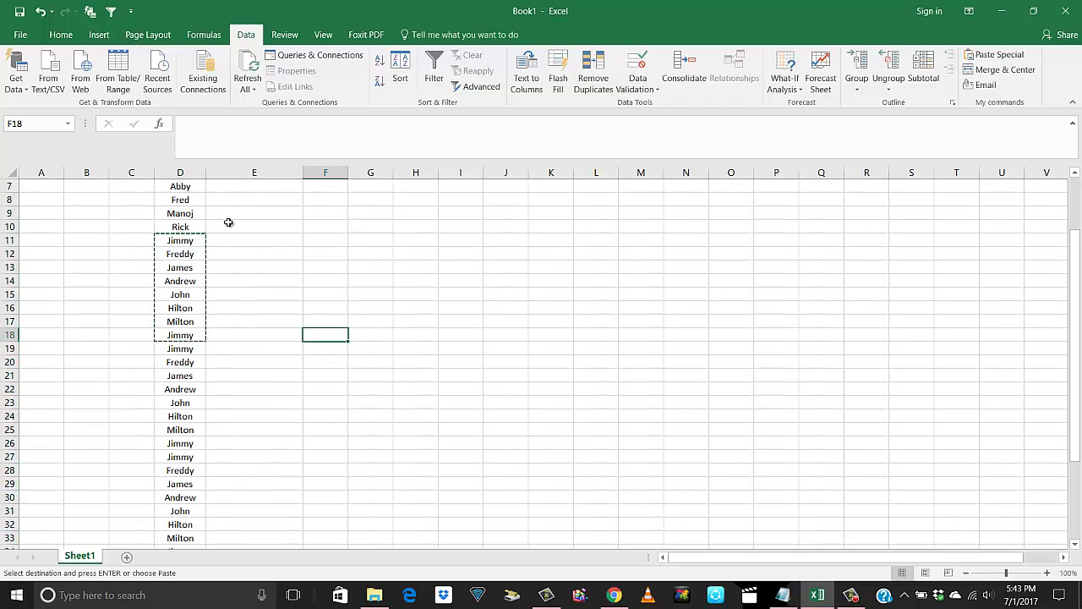
scroll(236, 240, up, 2)
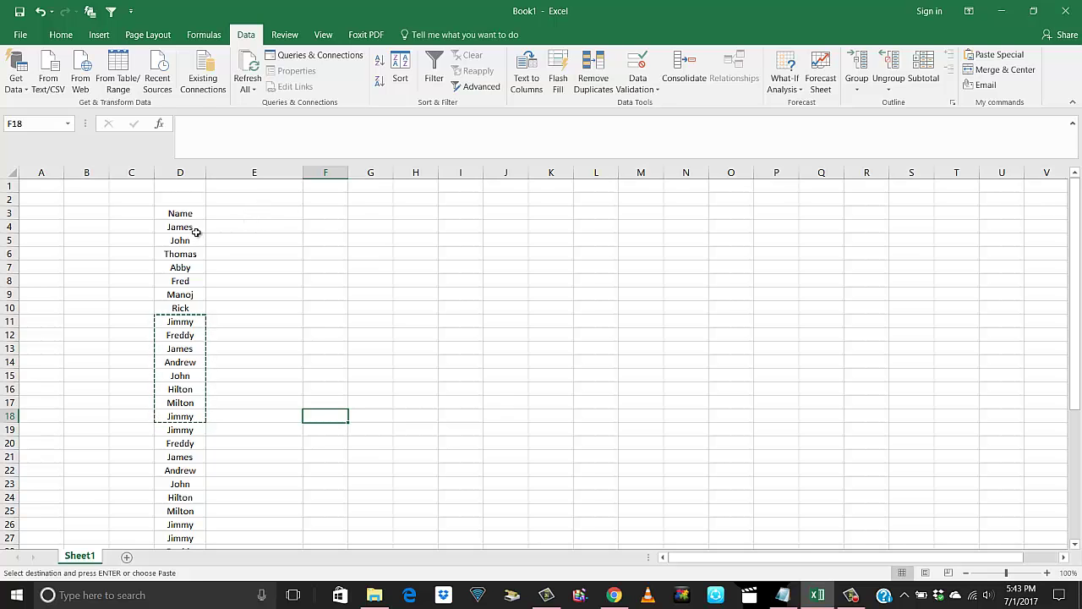
Step: Enter the heading 'Is it a duplicate ?' in cell E3
click(218, 214)
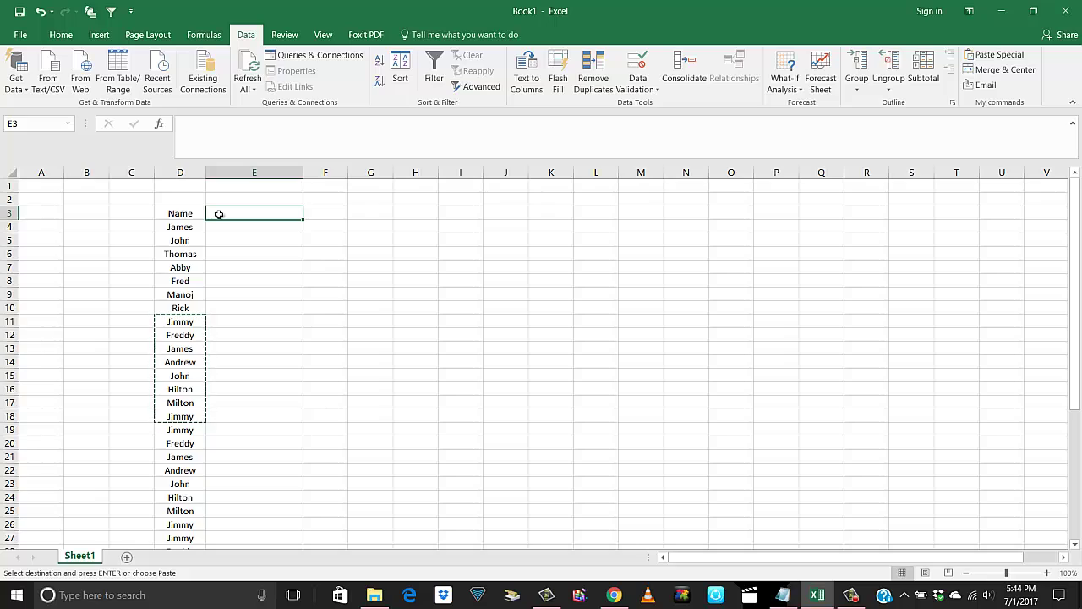
text(Is it a duplica)
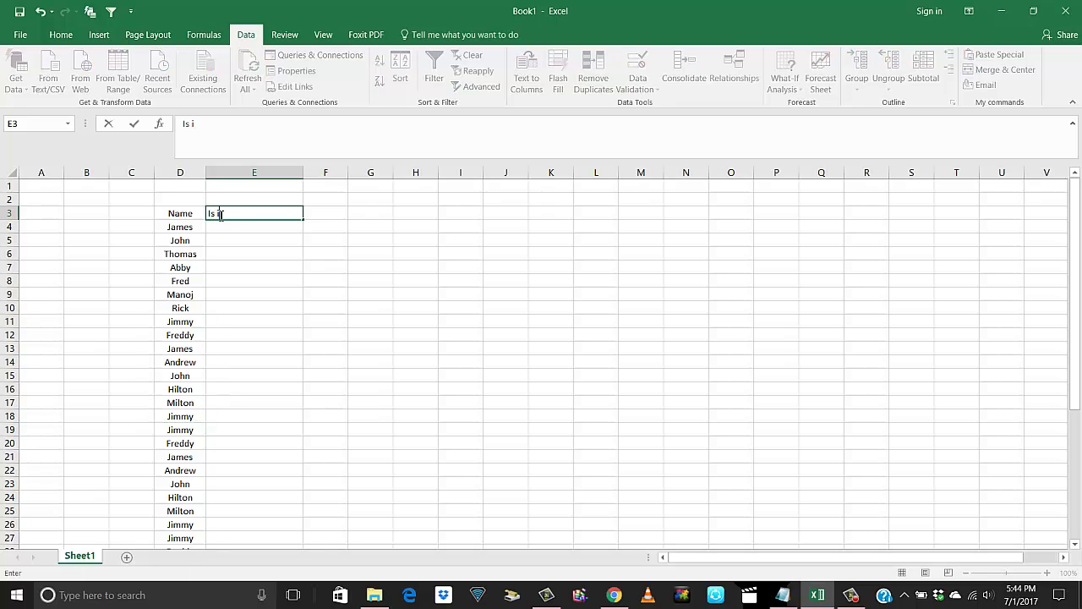
text(te )
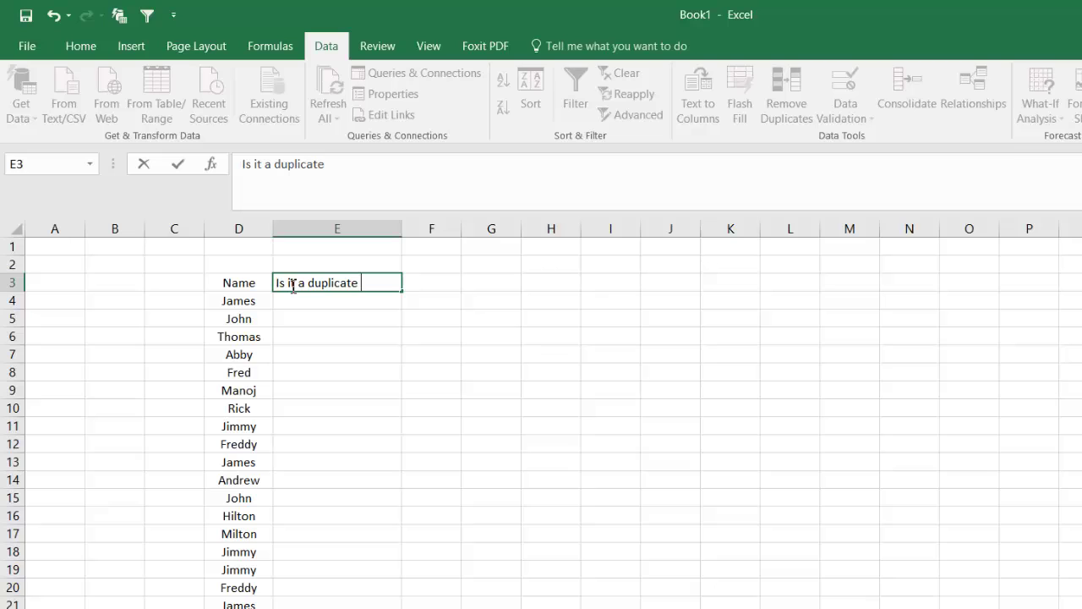
text(?)
click(247, 301)
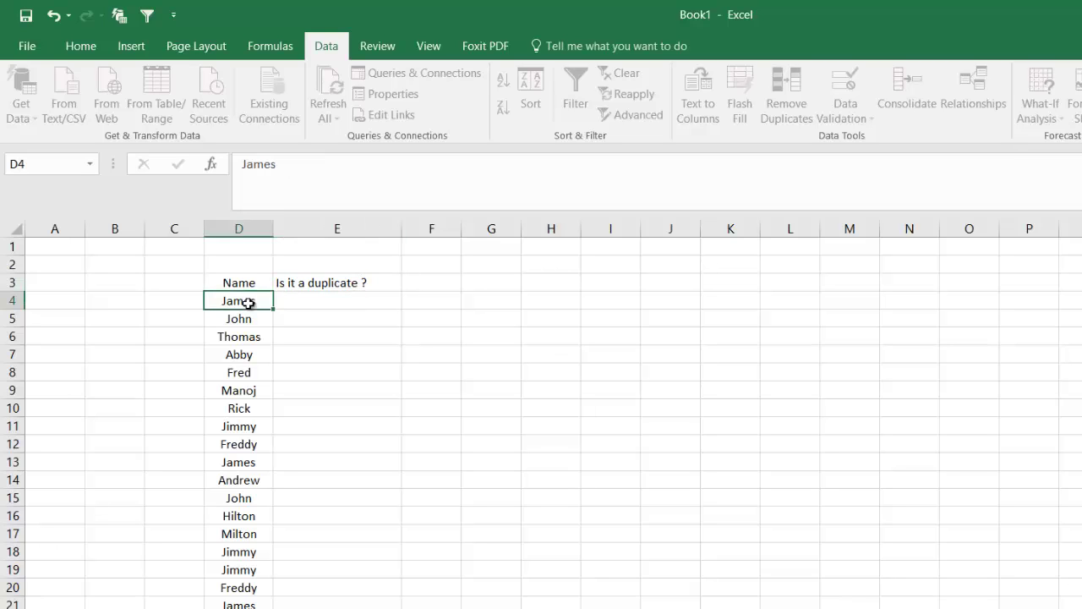
Step: Scroll through the name list looking for repeats, then select E4
scroll(267, 482, down, 4)
scroll(266, 481, down, 2)
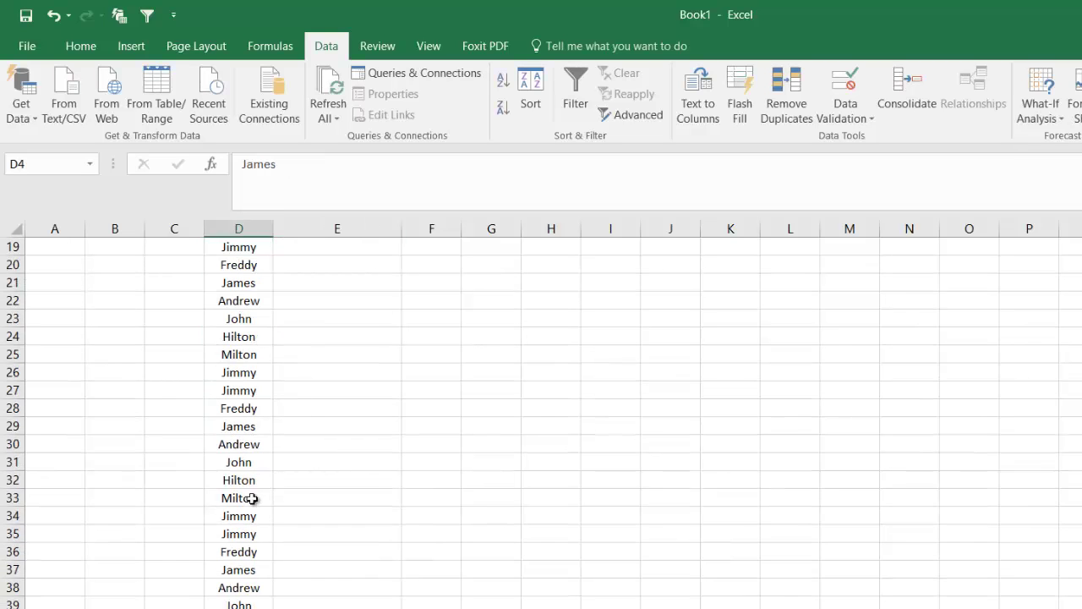
scroll(229, 476, up, 4)
scroll(212, 401, down, 3)
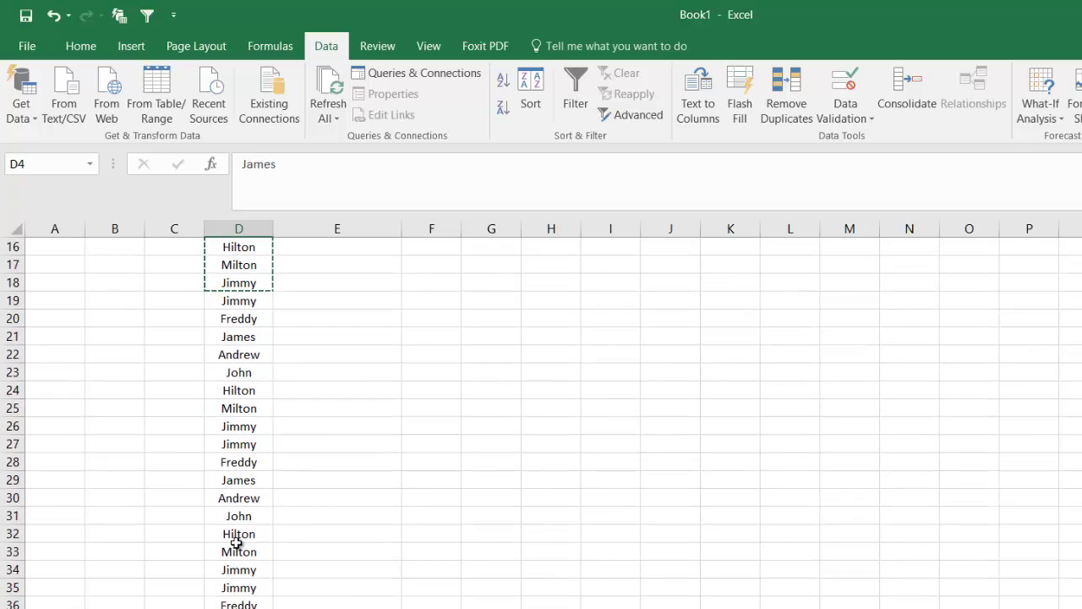
scroll(456, 376, up, 5)
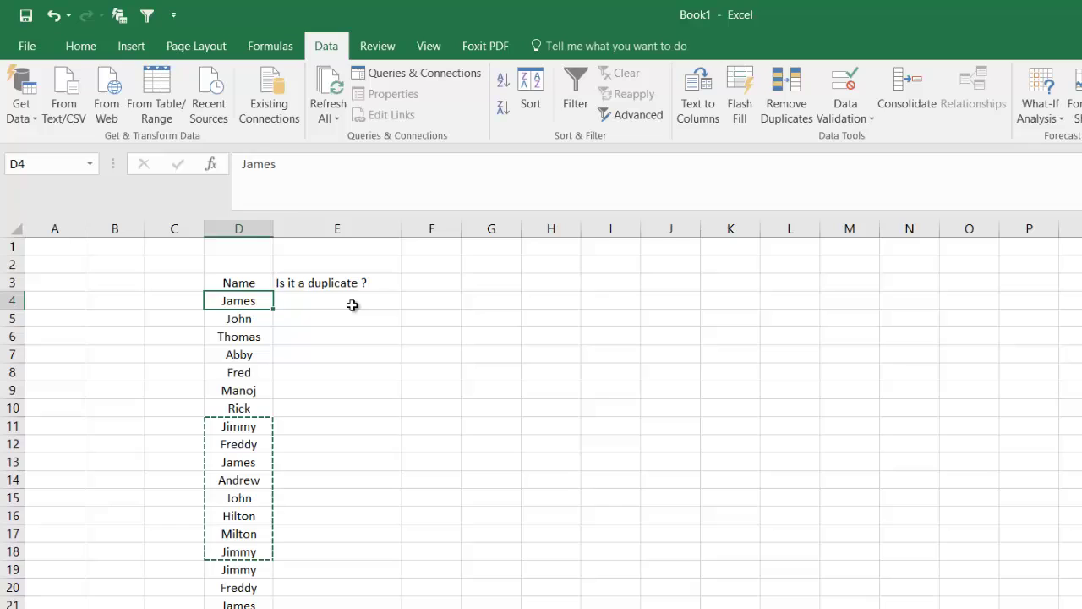
click(351, 305)
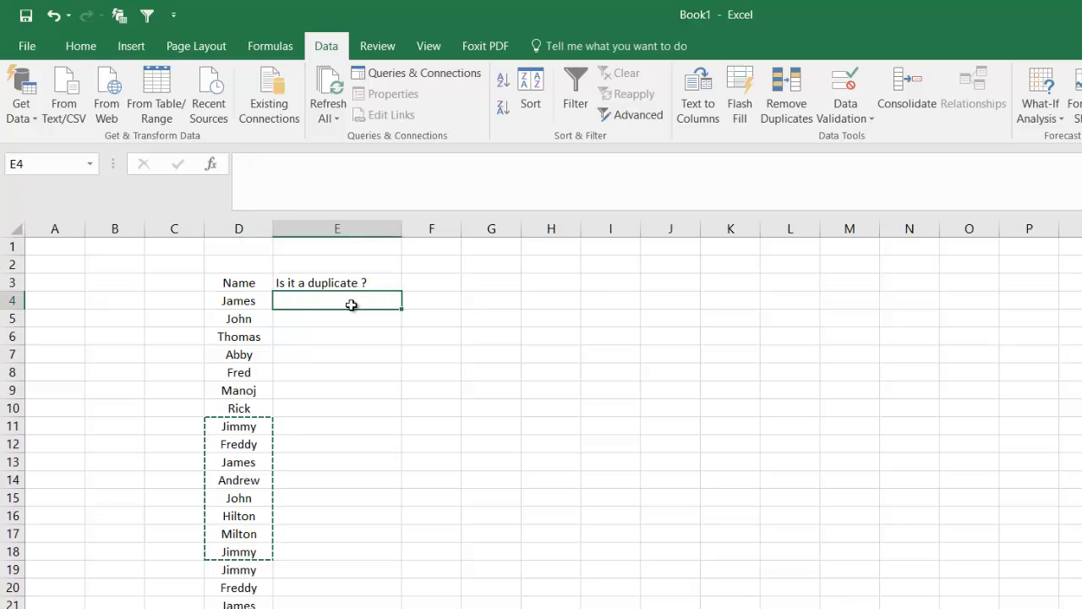
Step: Start the E4 formula =if(max(countif( with D4:D42 as both range and criteria
text(=)
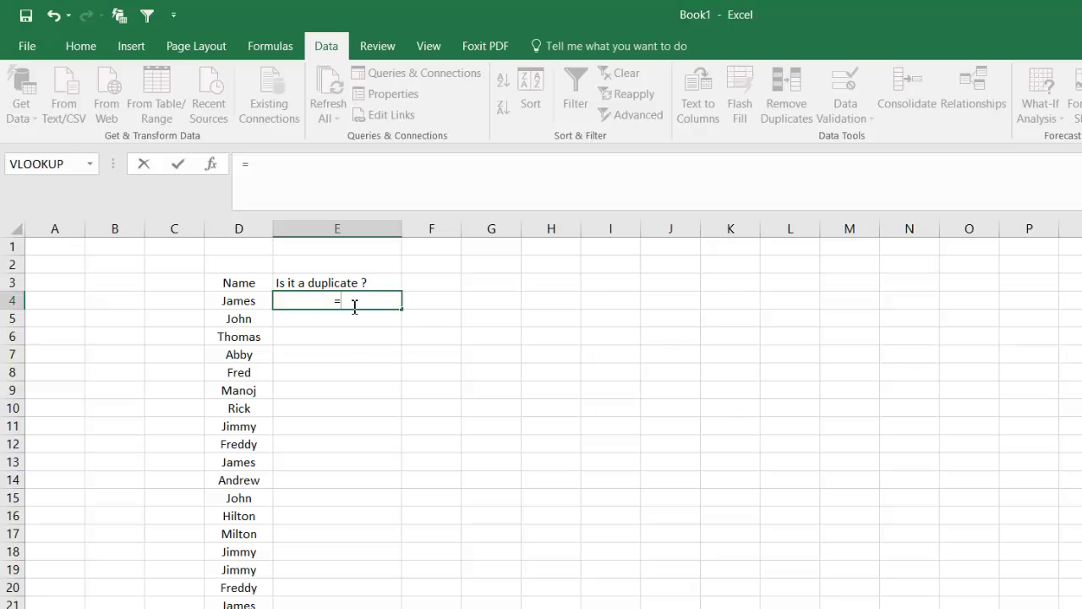
text(if()
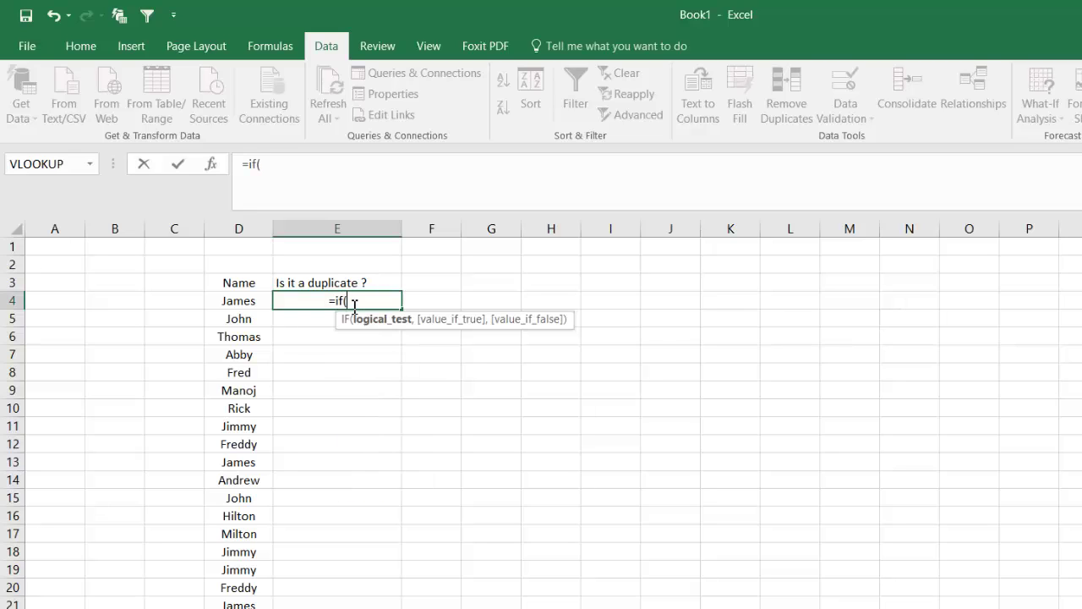
text(ma)
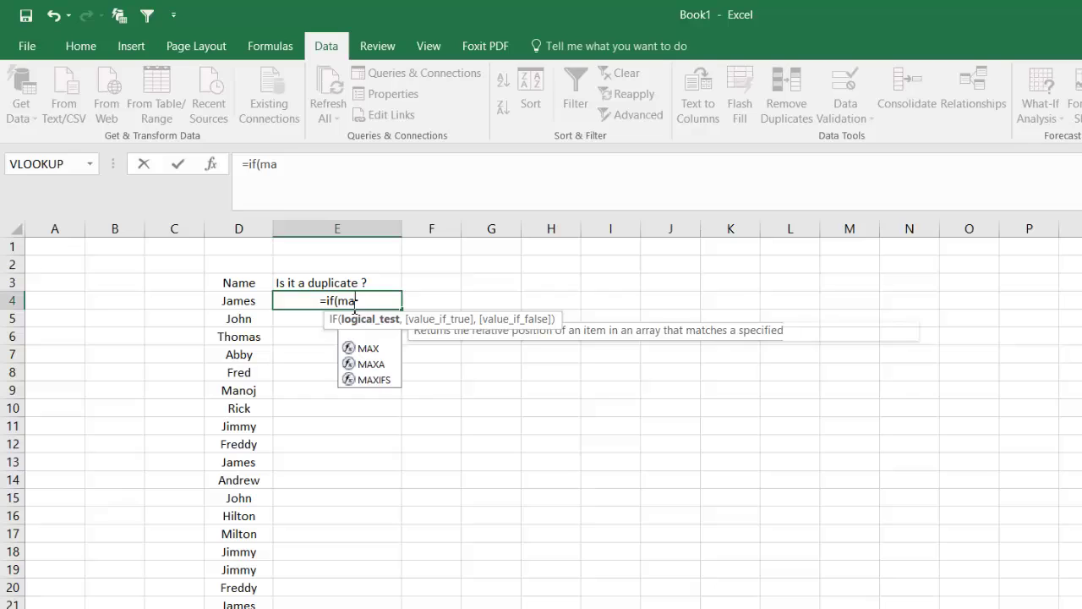
text(x(count)
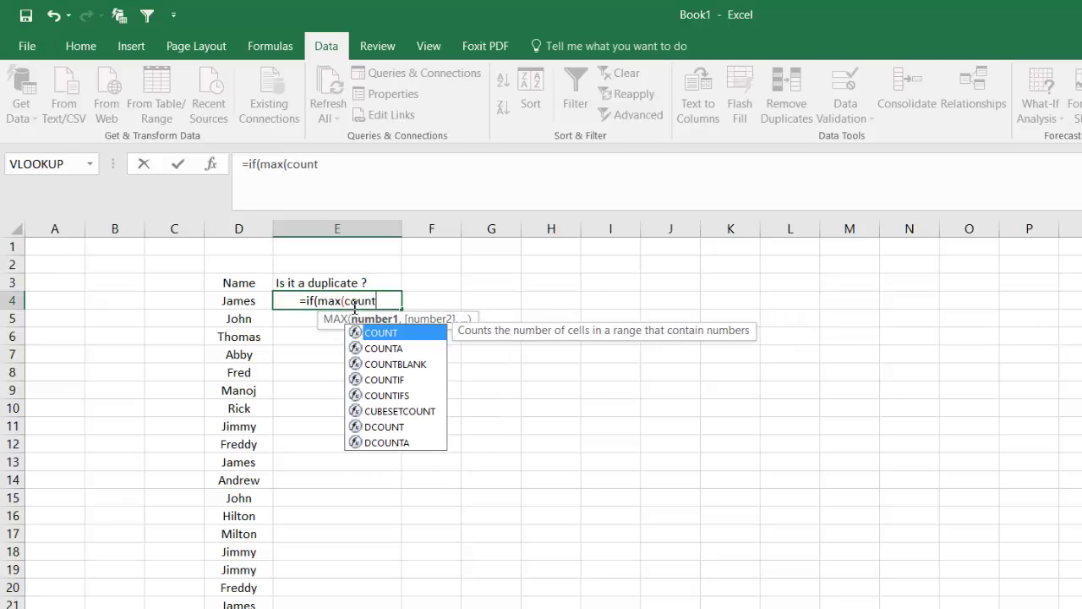
text(if()
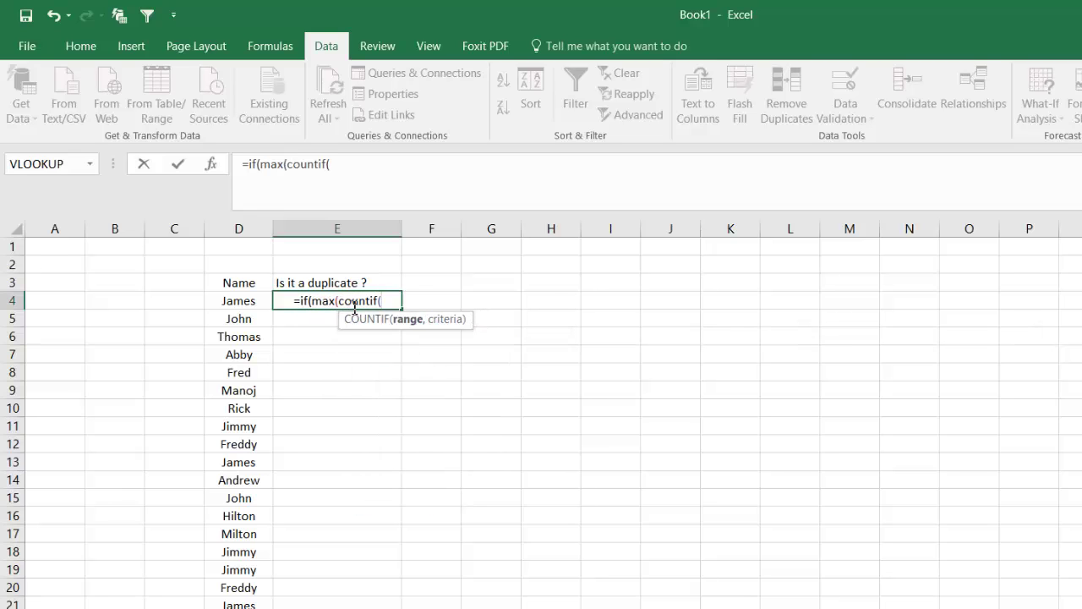
mouse_move(238, 298)
drag(238, 298, 245, 605)
scroll(381, 457, up, 6)
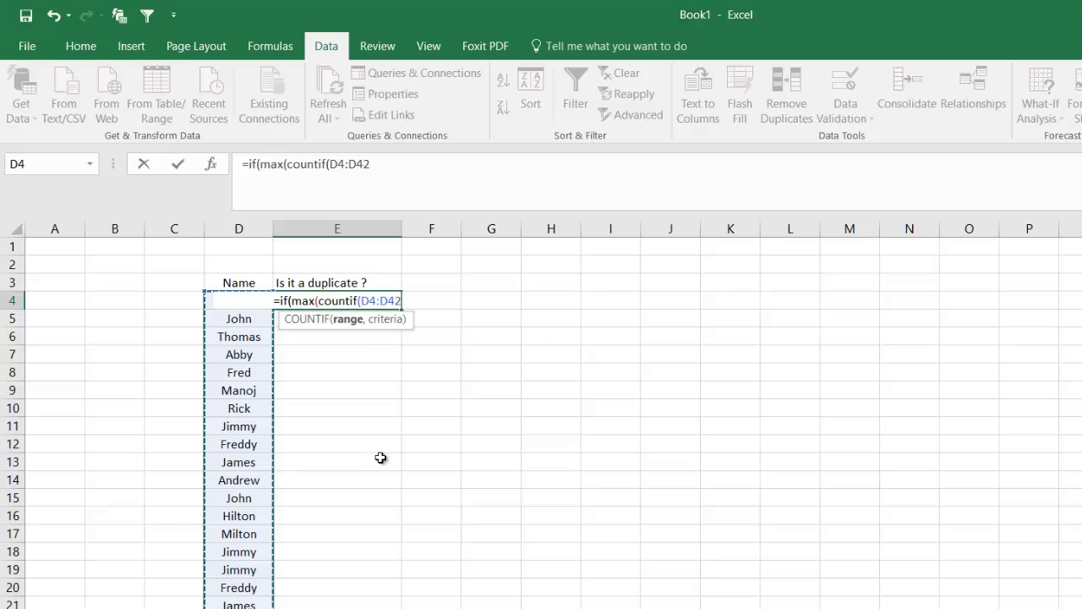
click(402, 169)
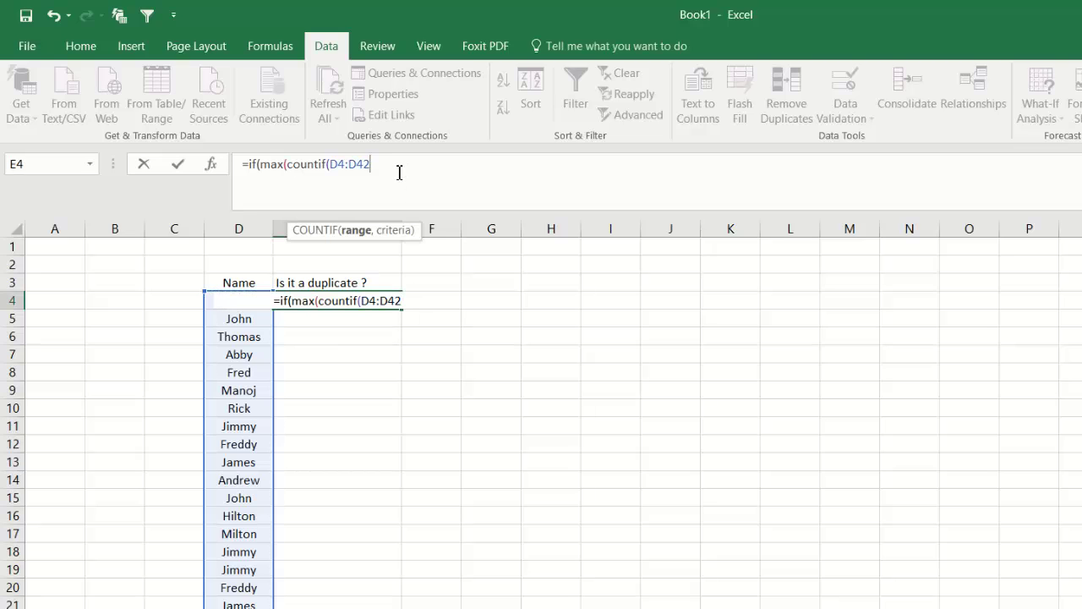
text(,)
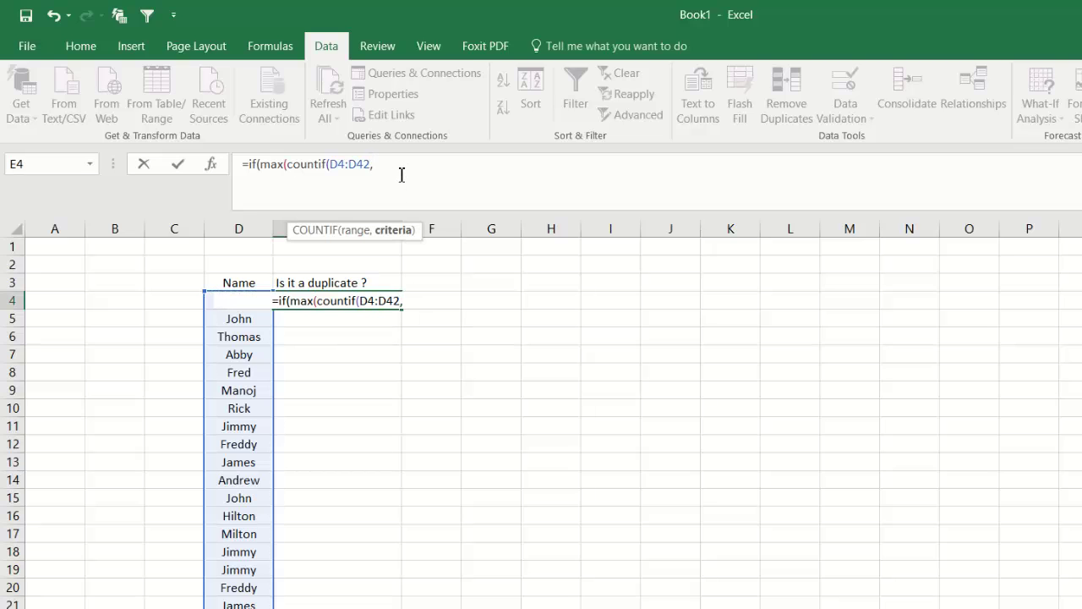
text(D4)
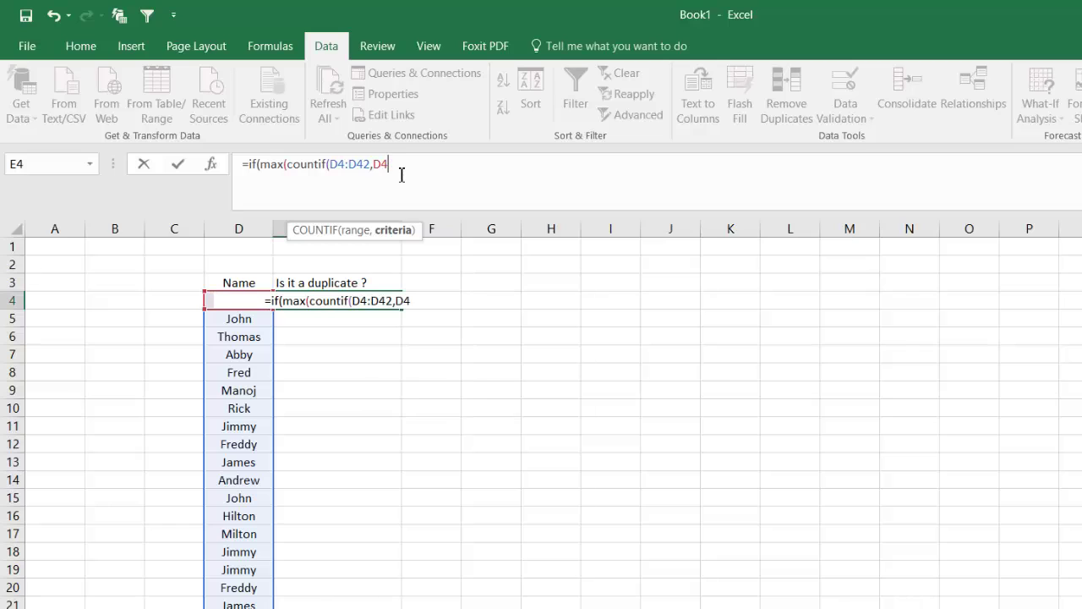
text(:D42)
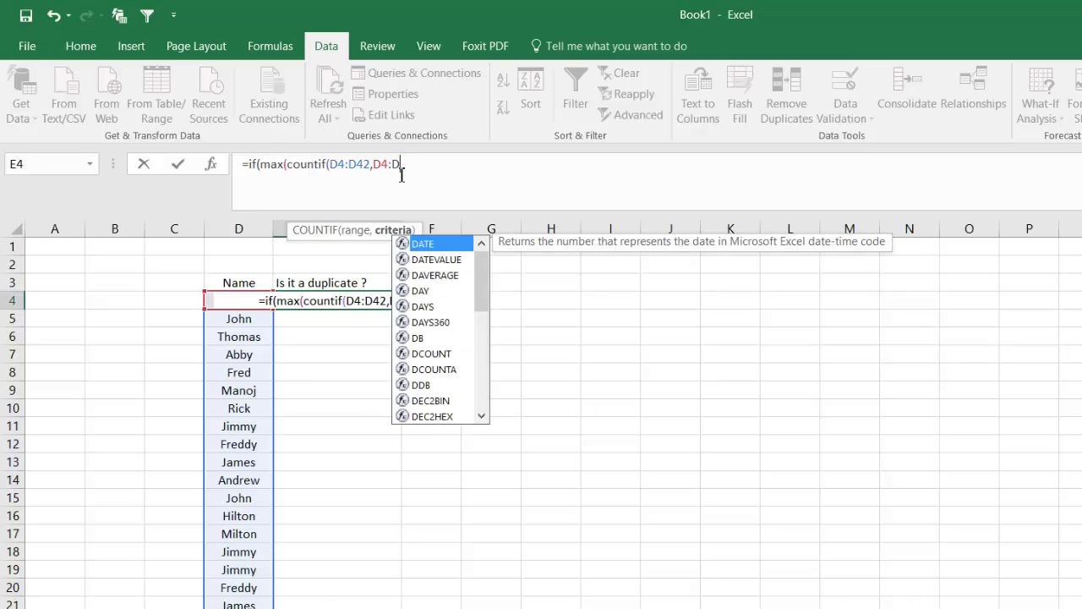
text(,)
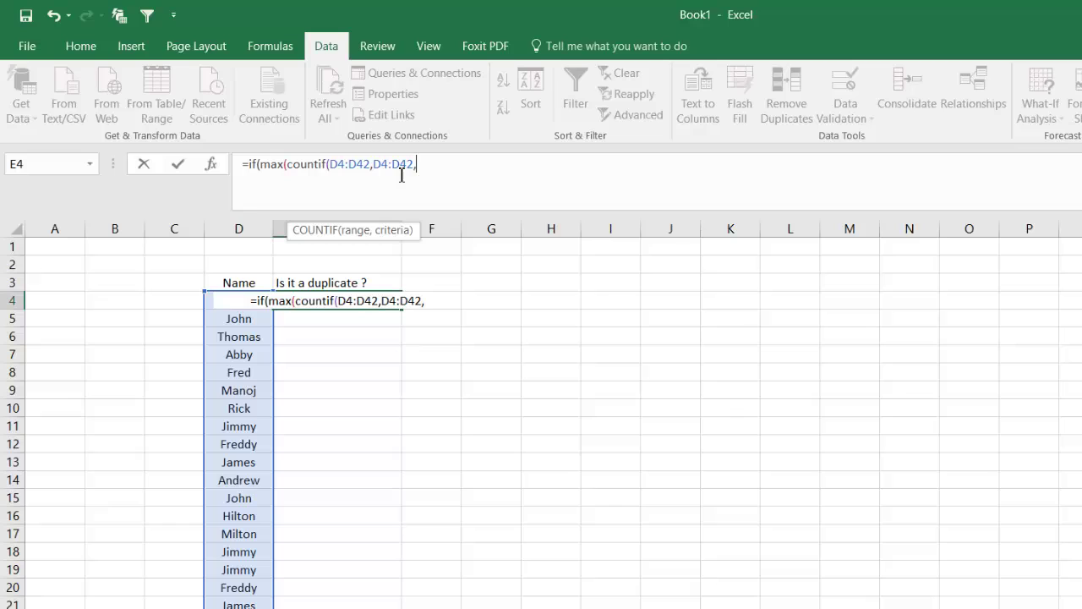
Step: Fix stray characters and finish the formula with >1,"Duplicate","Not Duplicate"
key(BackSpace)
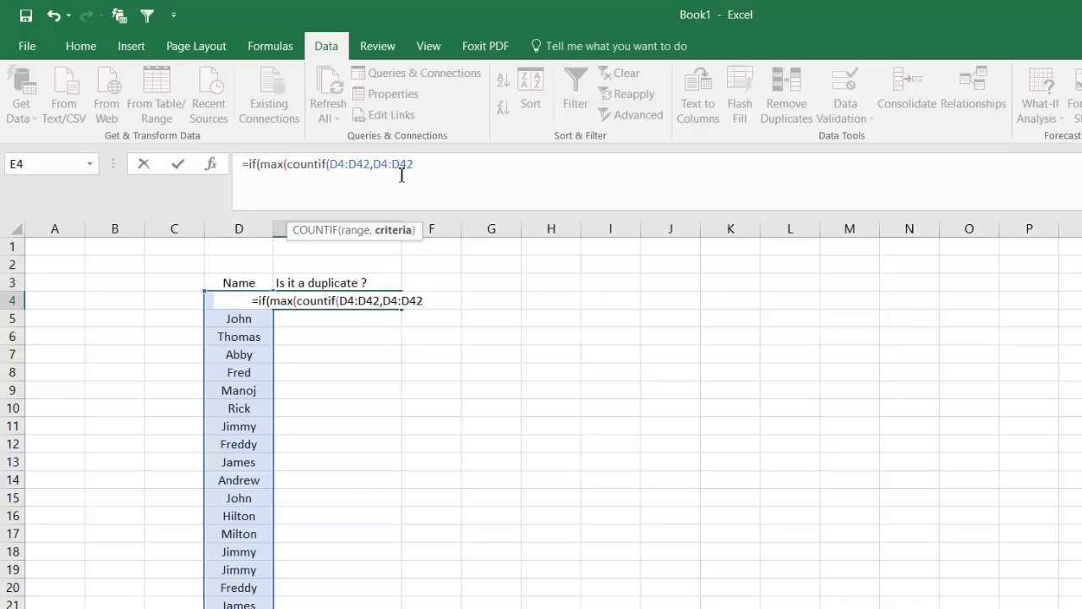
text()))
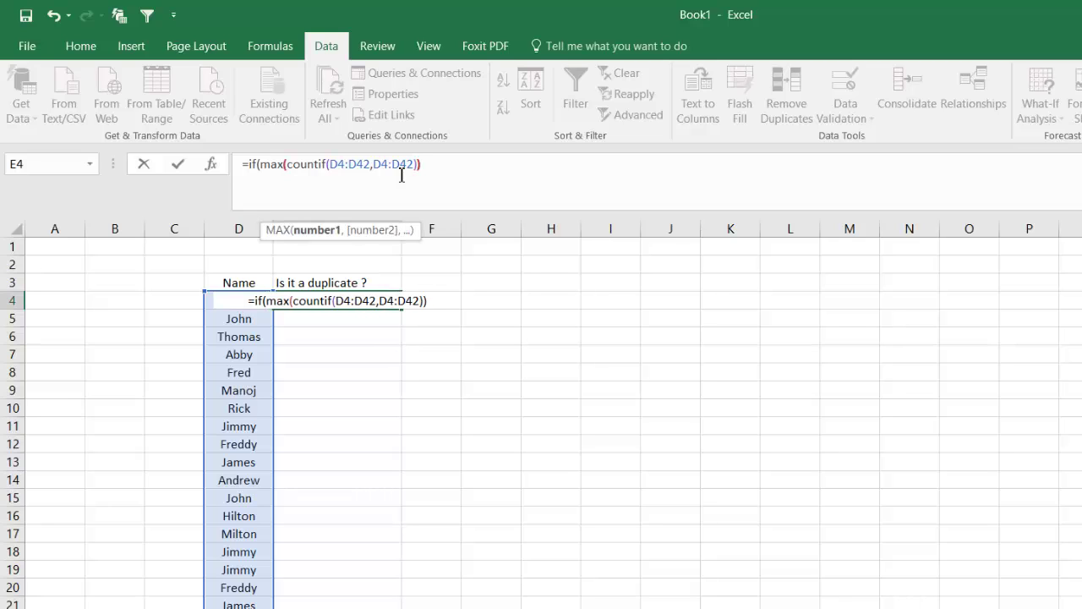
text(.)
key(BackSpace)
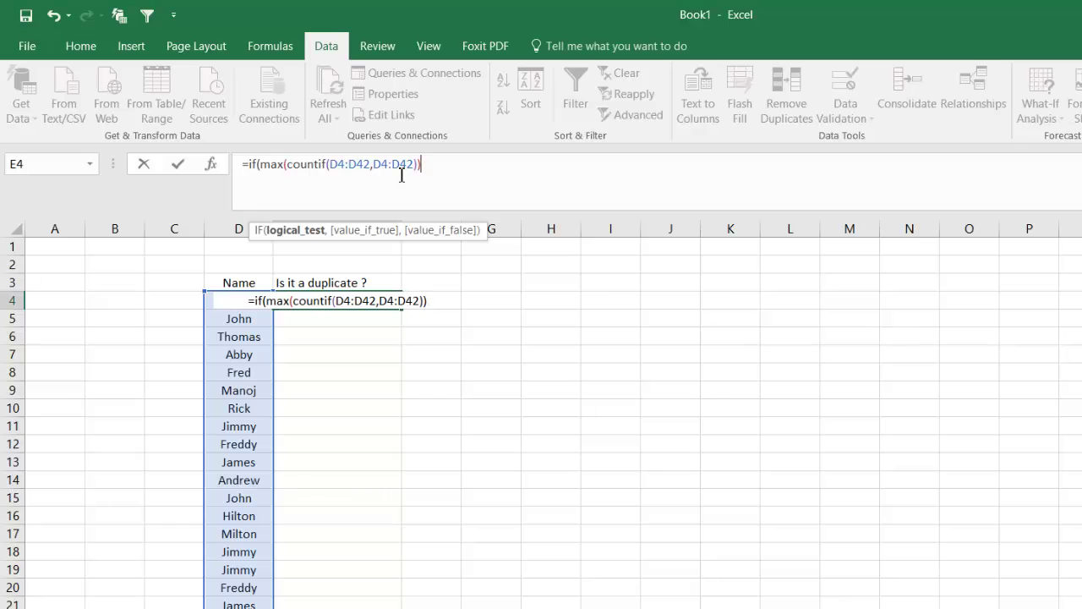
text(>)
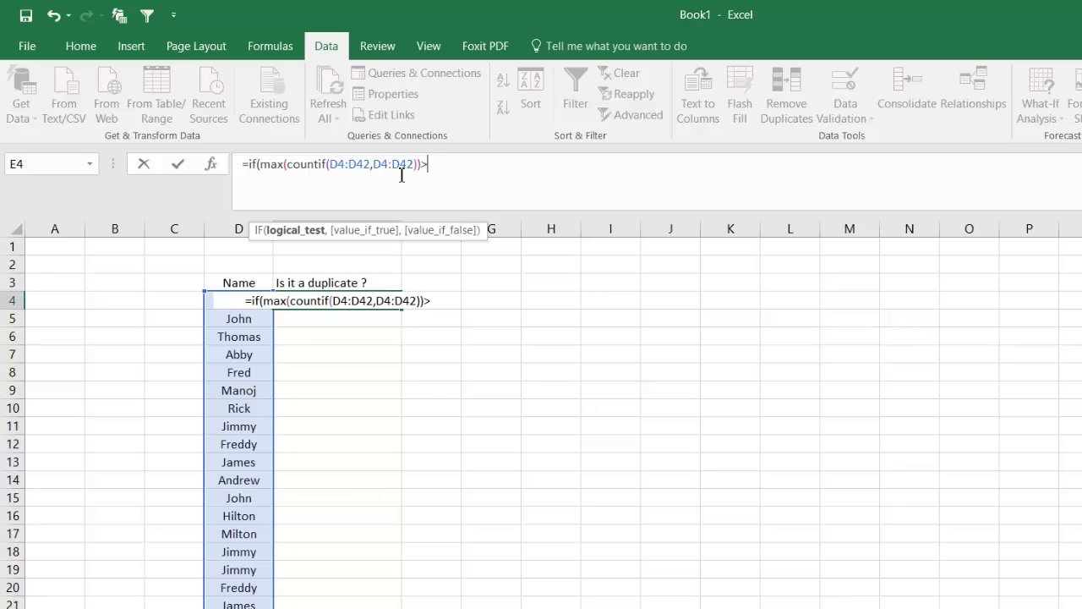
text(1,)
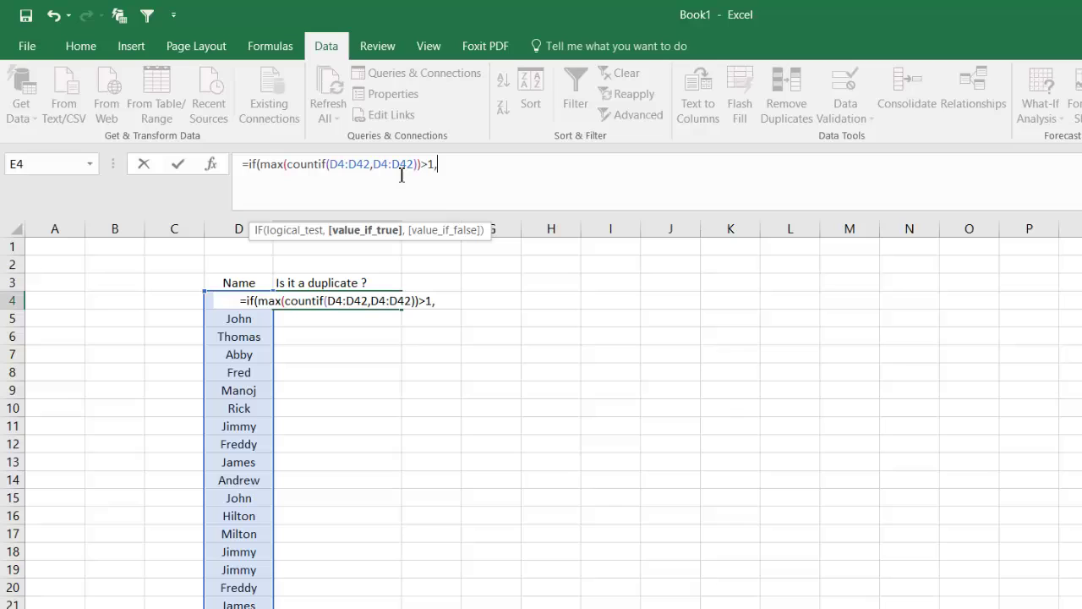
text("Dupl)
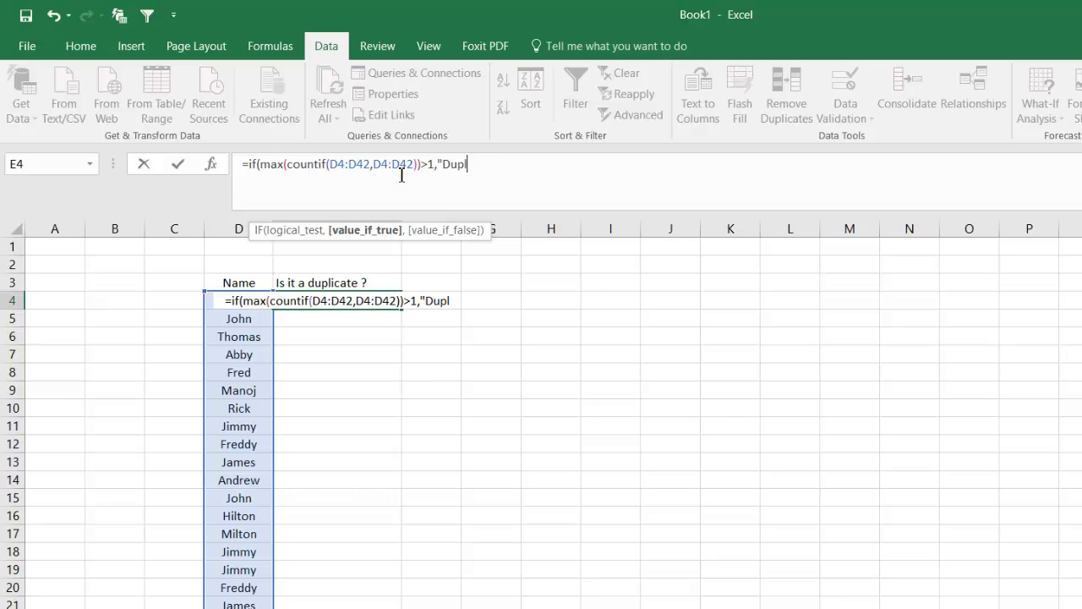
text(icate")
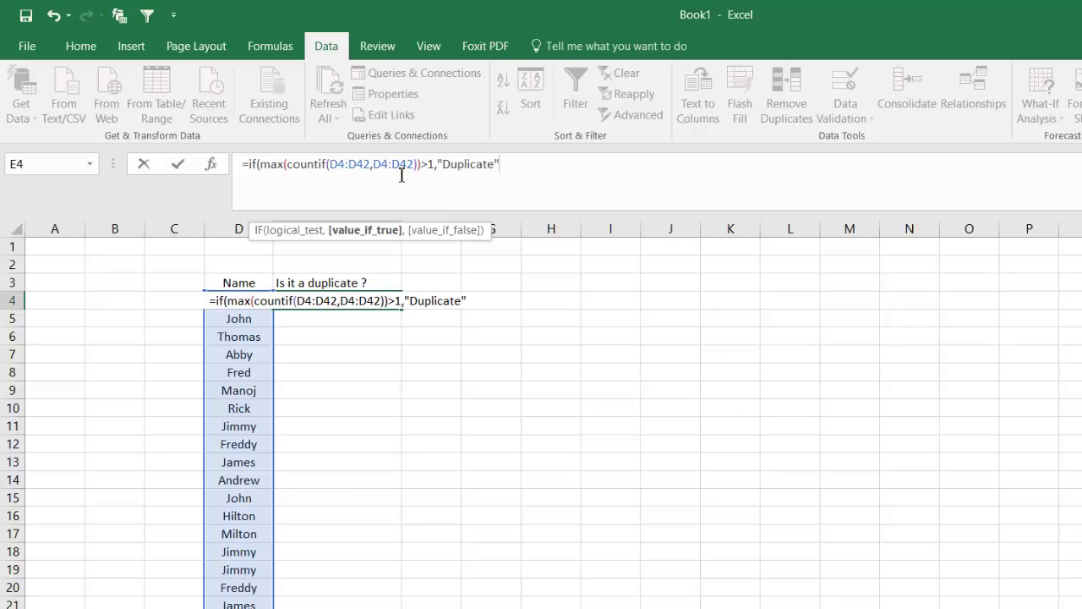
text(,)
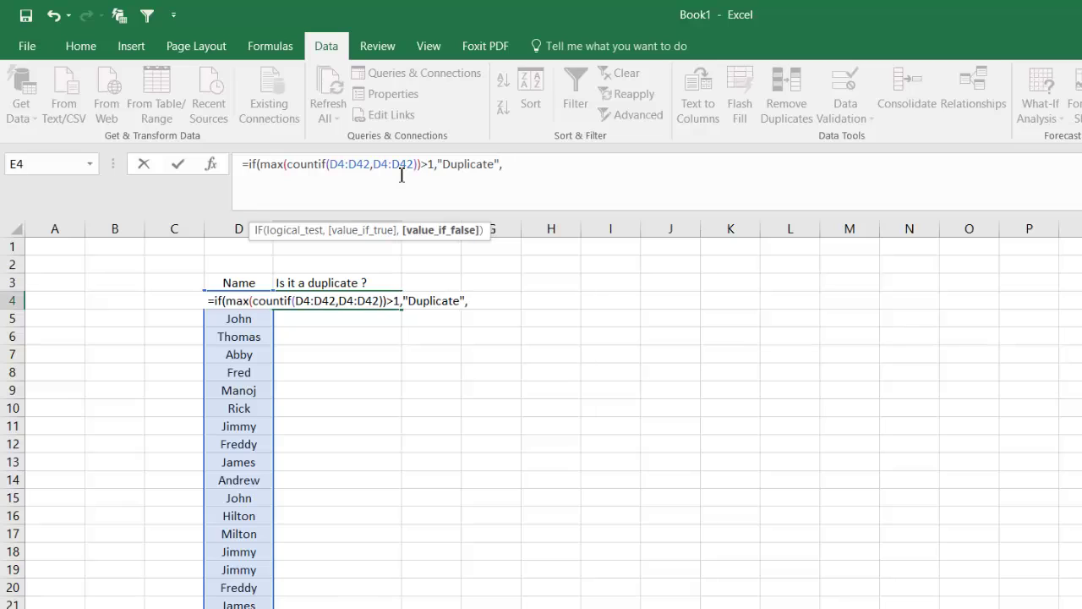
text(")
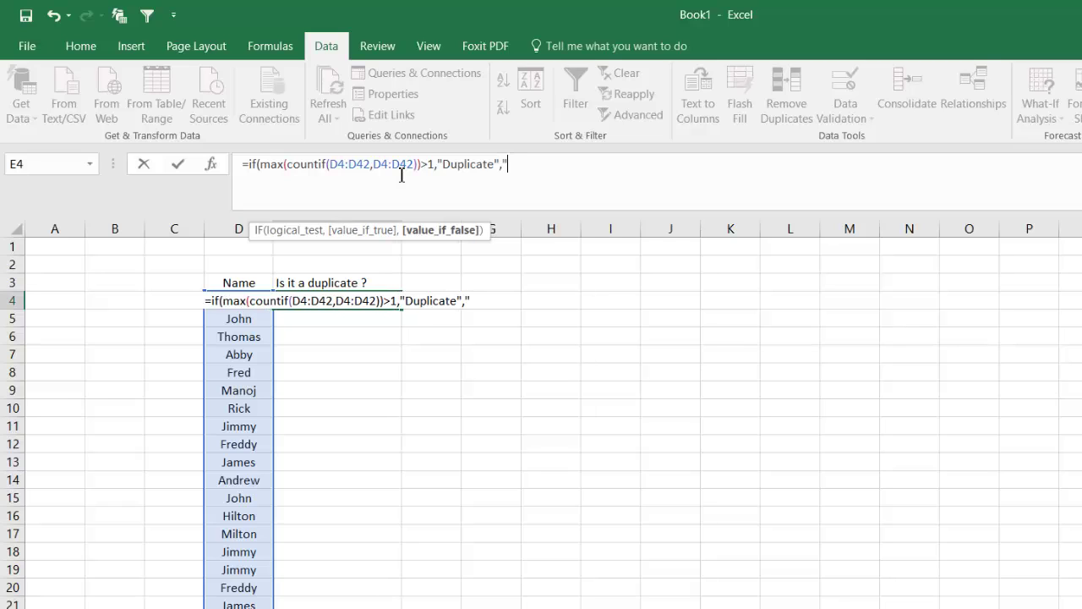
text(Not )
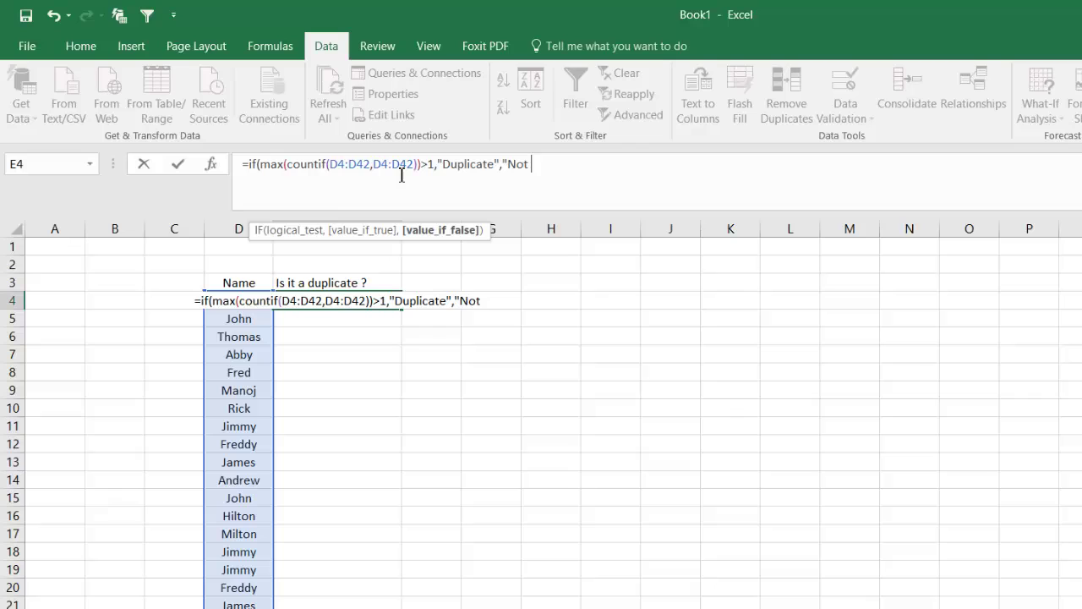
text(Duplicate)
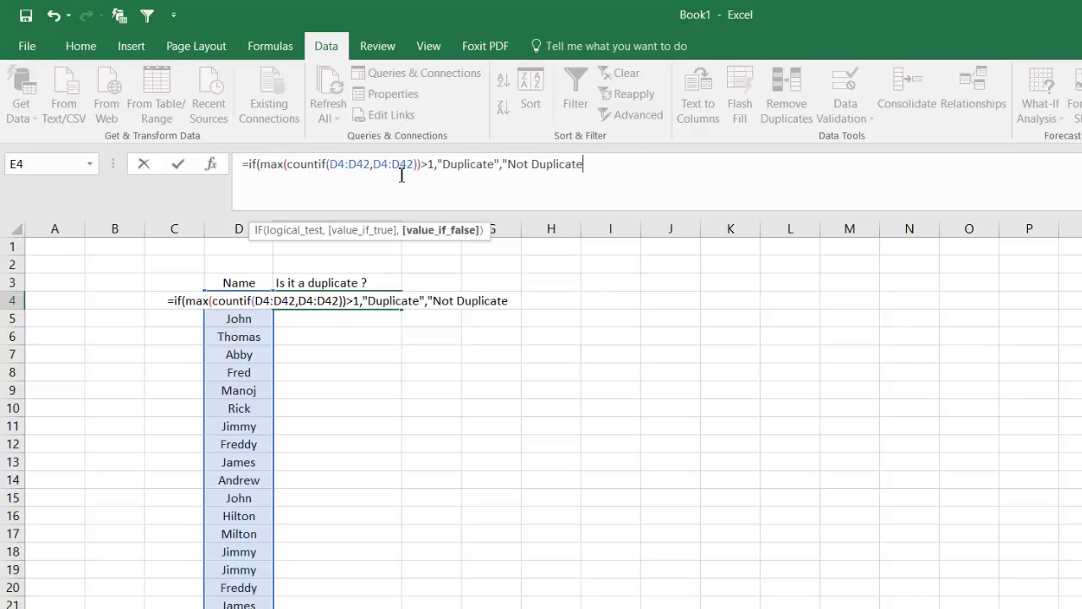
text())
Step: Enter the formula, accepting Excel's corrected version, and check the E4 result
key(Return)
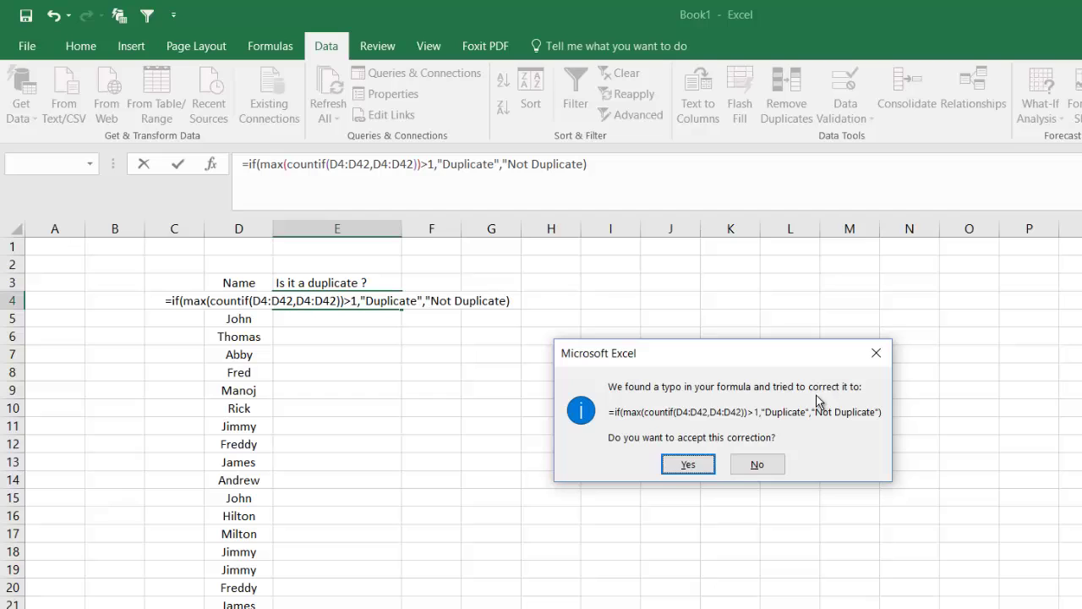
click(688, 464)
click(336, 302)
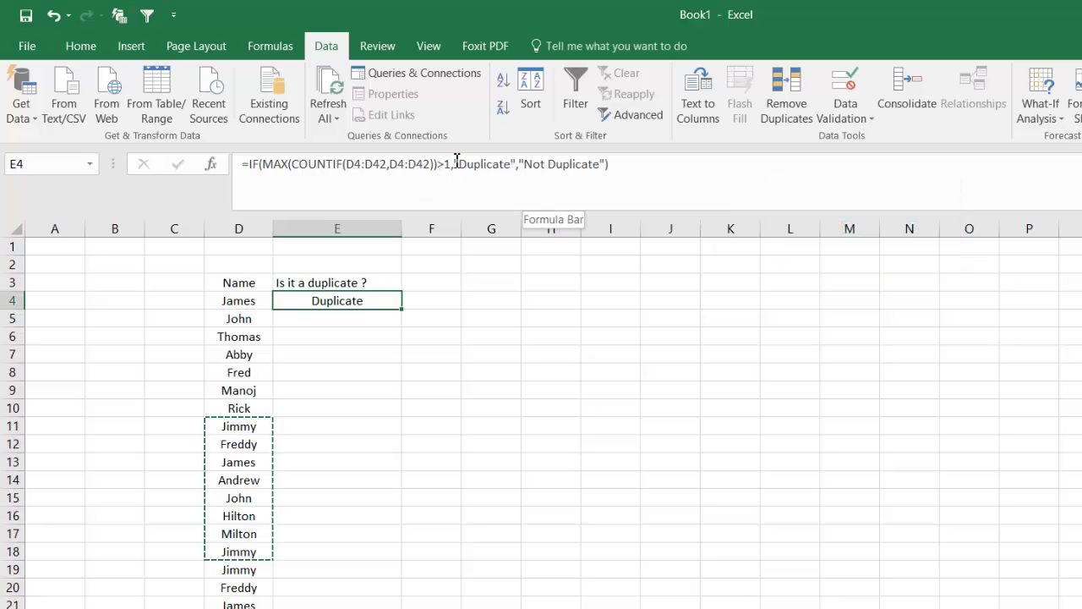
click(364, 334)
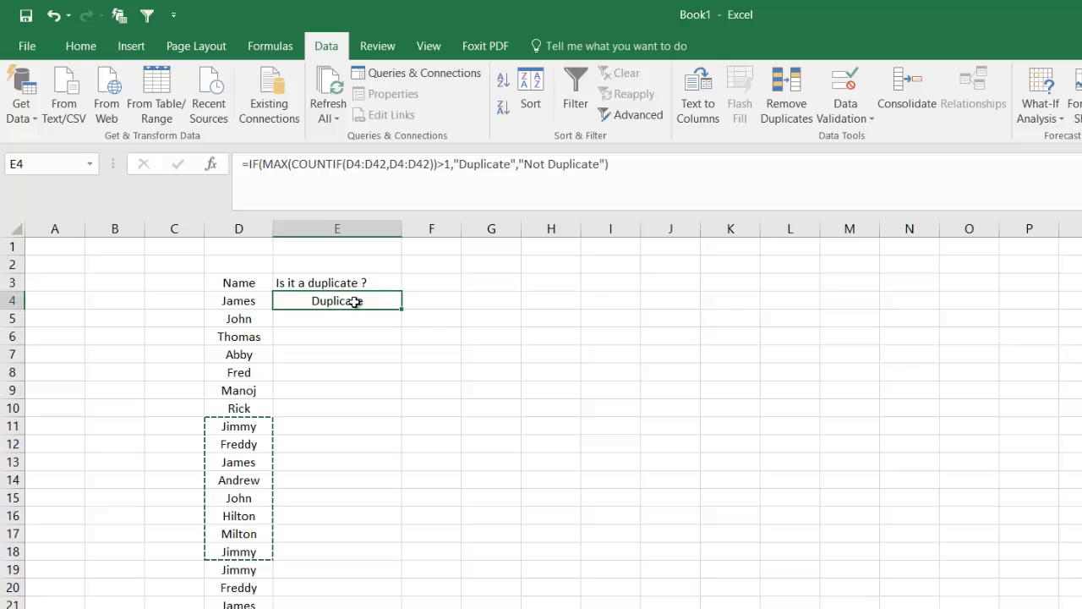
click(232, 308)
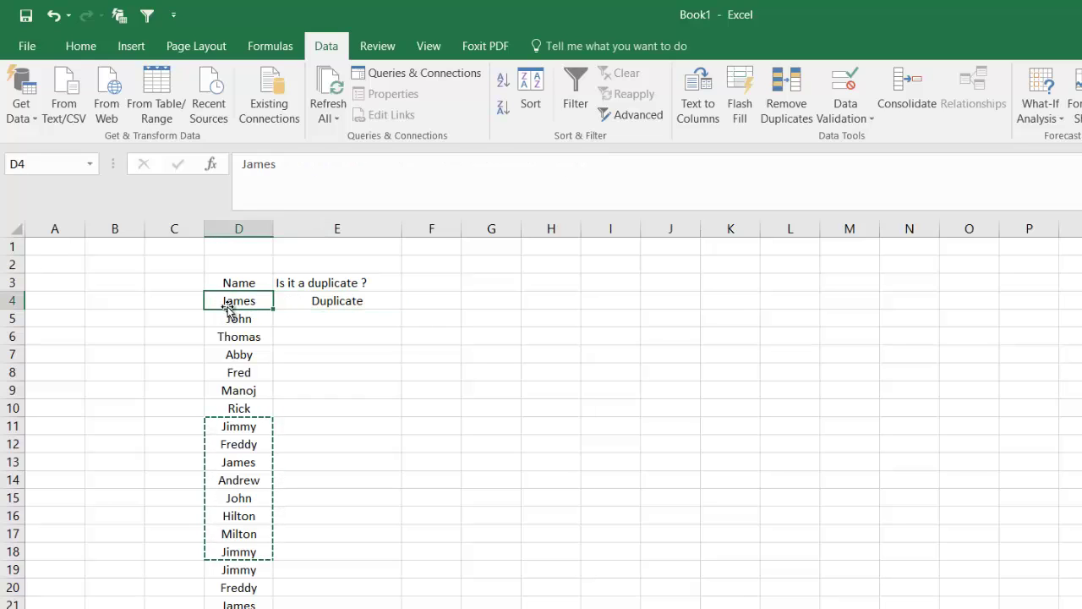
click(306, 304)
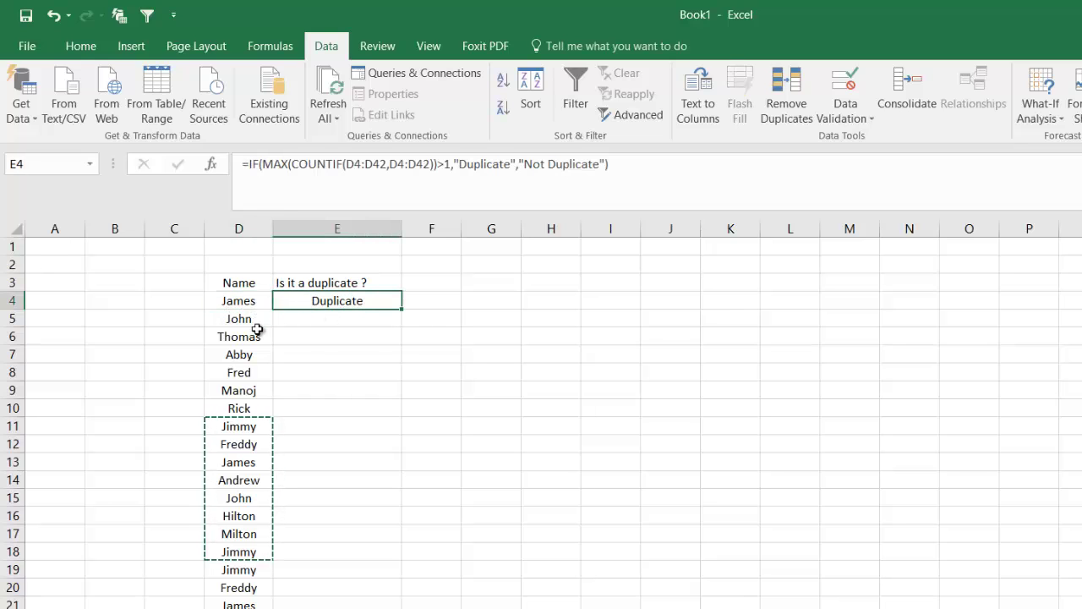
Step: Fill E4's formula down to E42 and scroll through the Duplicate/Not Duplicate flags
click(343, 465)
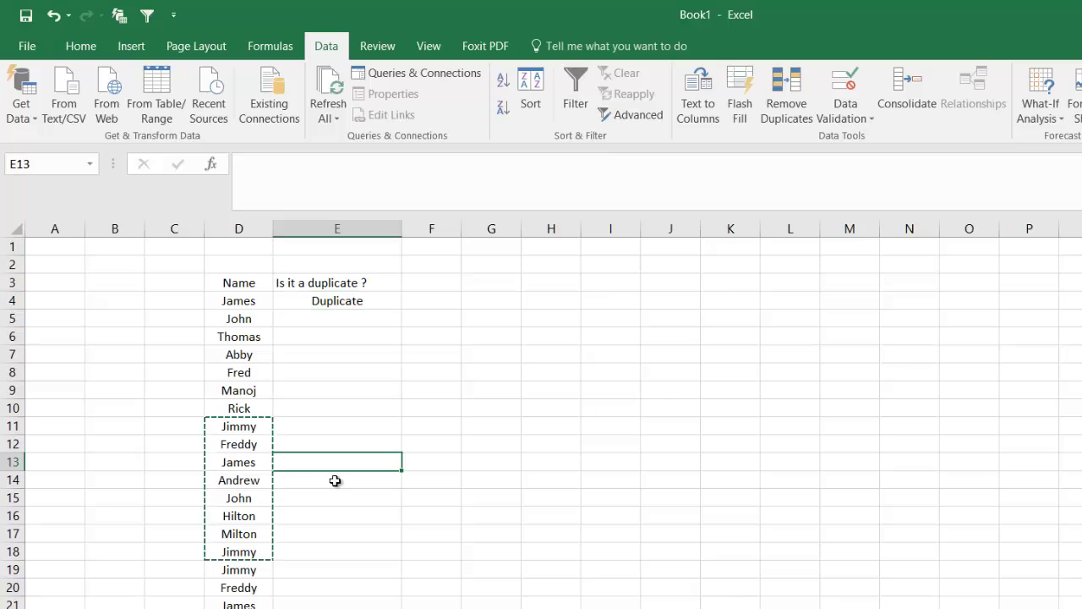
key(Escape)
click(349, 404)
click(331, 300)
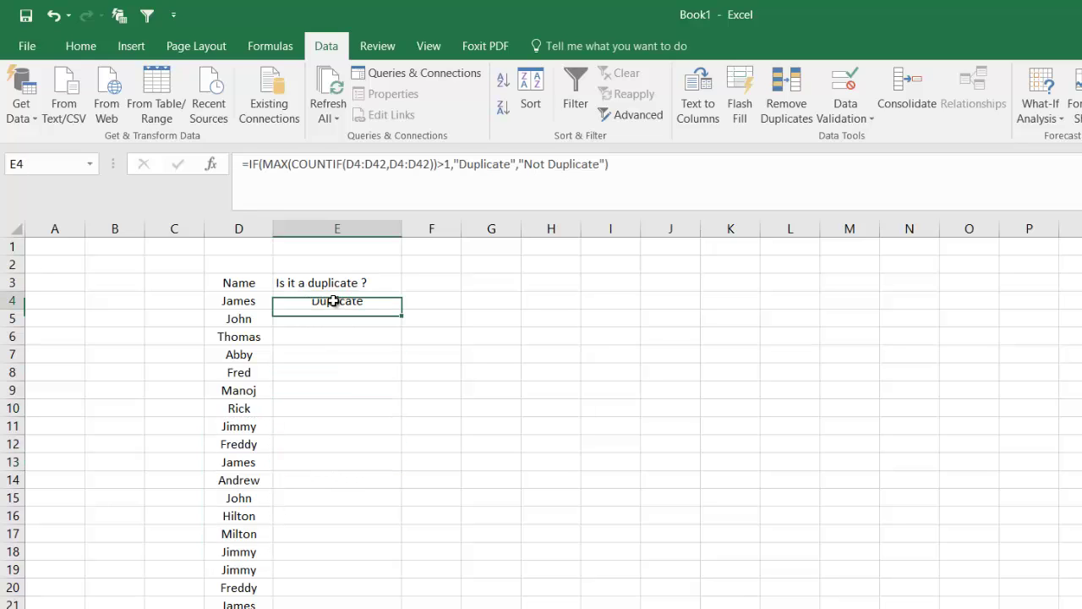
double_click(402, 309)
scroll(417, 435, down, 10)
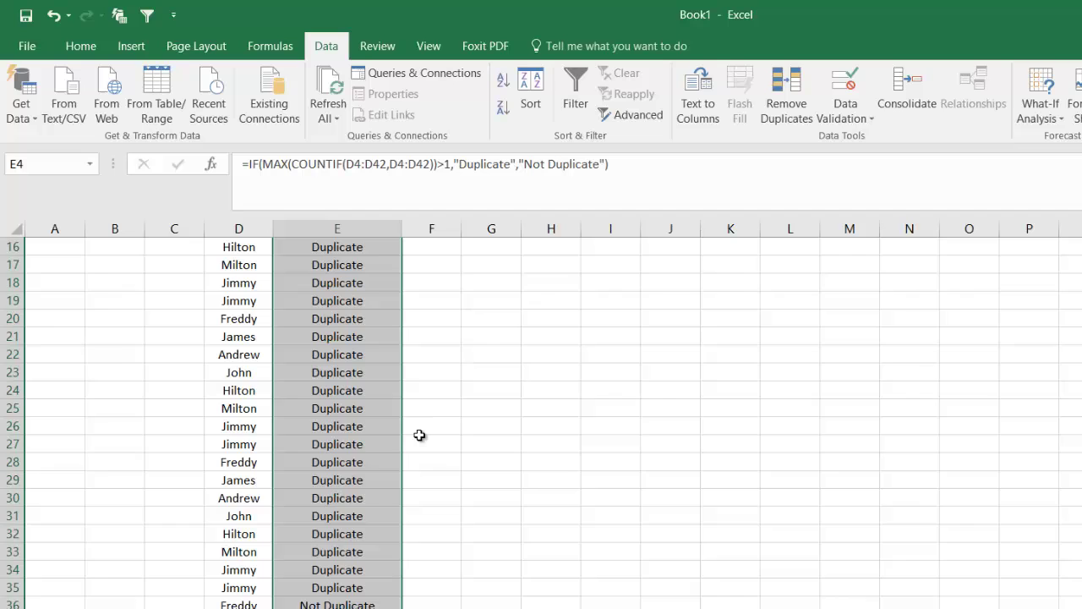
scroll(346, 459, up, 4)
scroll(346, 459, down, 3)
scroll(345, 452, up, 6)
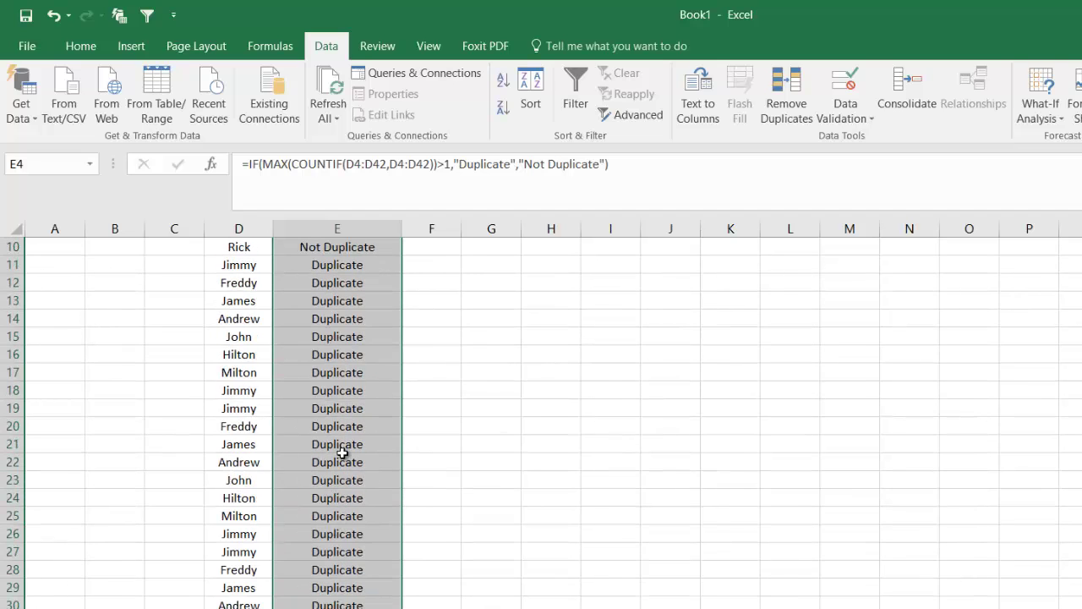
scroll(336, 448, down, 2)
scroll(345, 467, down, 1)
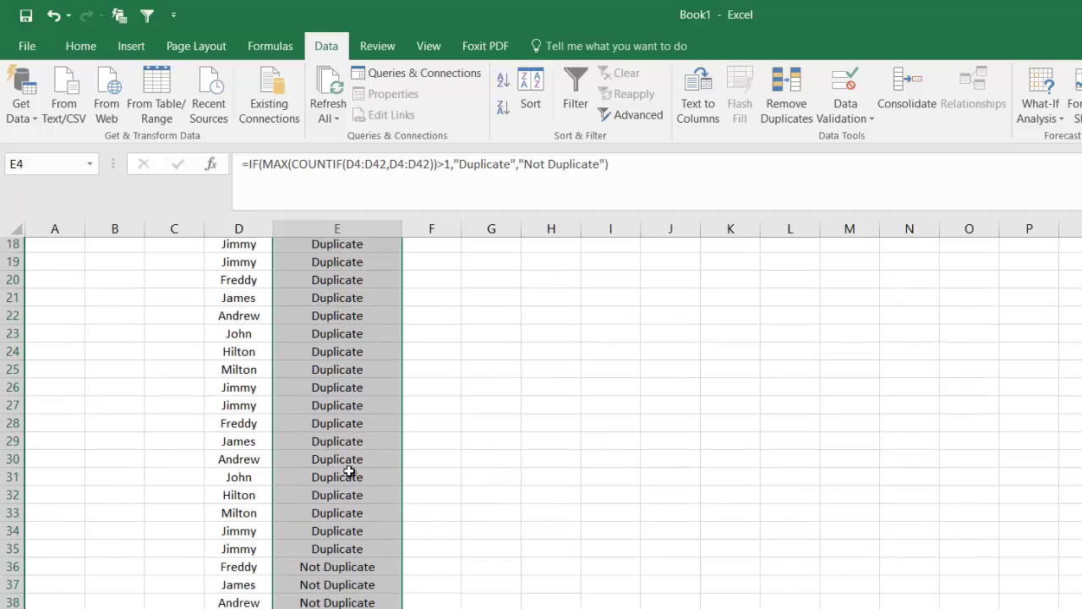
scroll(340, 464, up, 6)
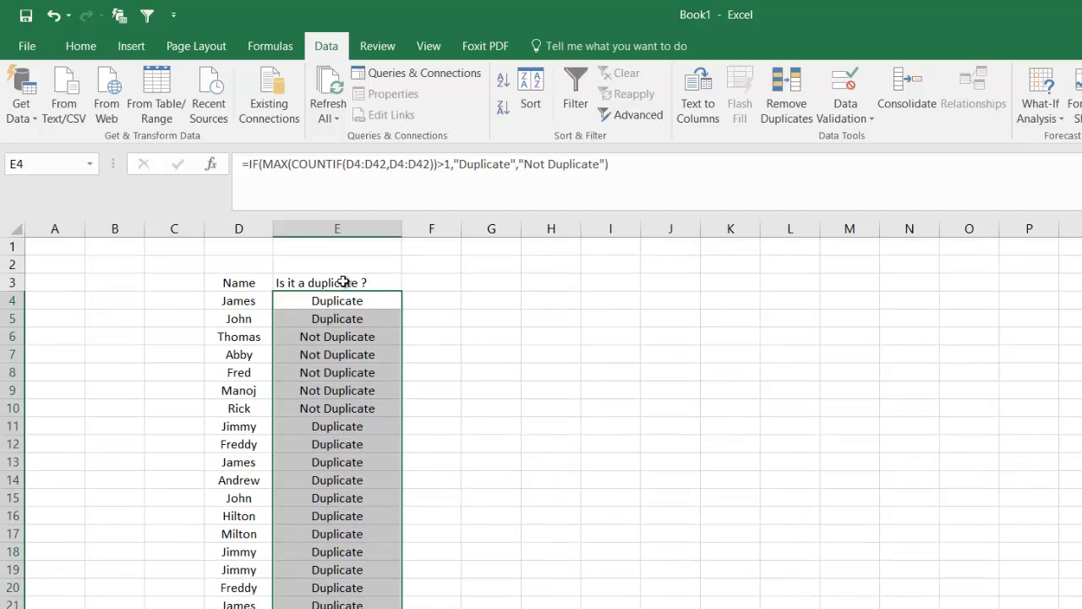
Step: Add a Data filter on E3 and keep only the Duplicate value checked
click(347, 284)
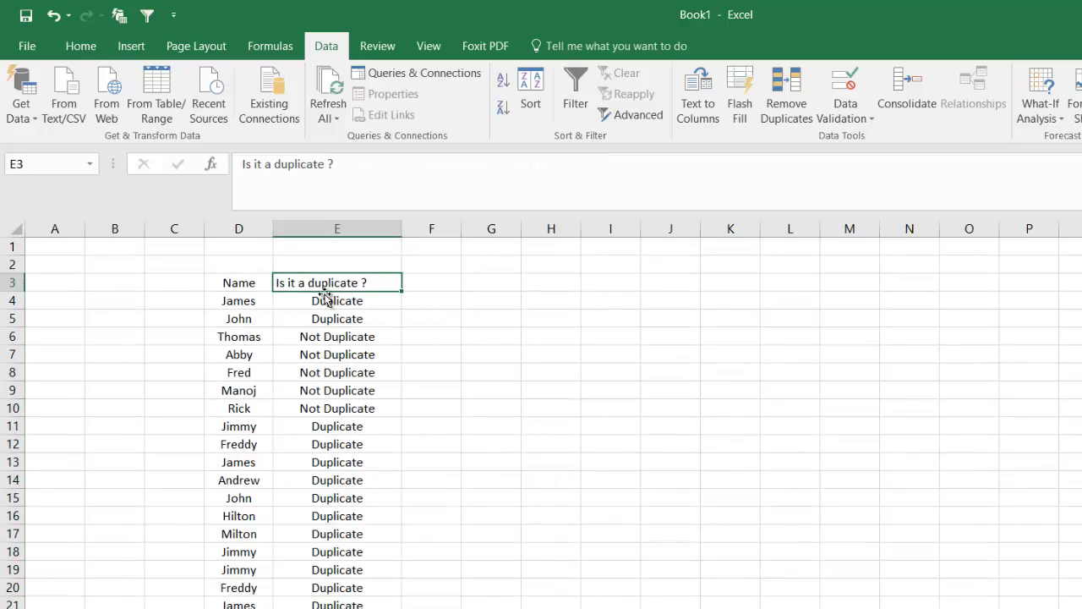
click(581, 103)
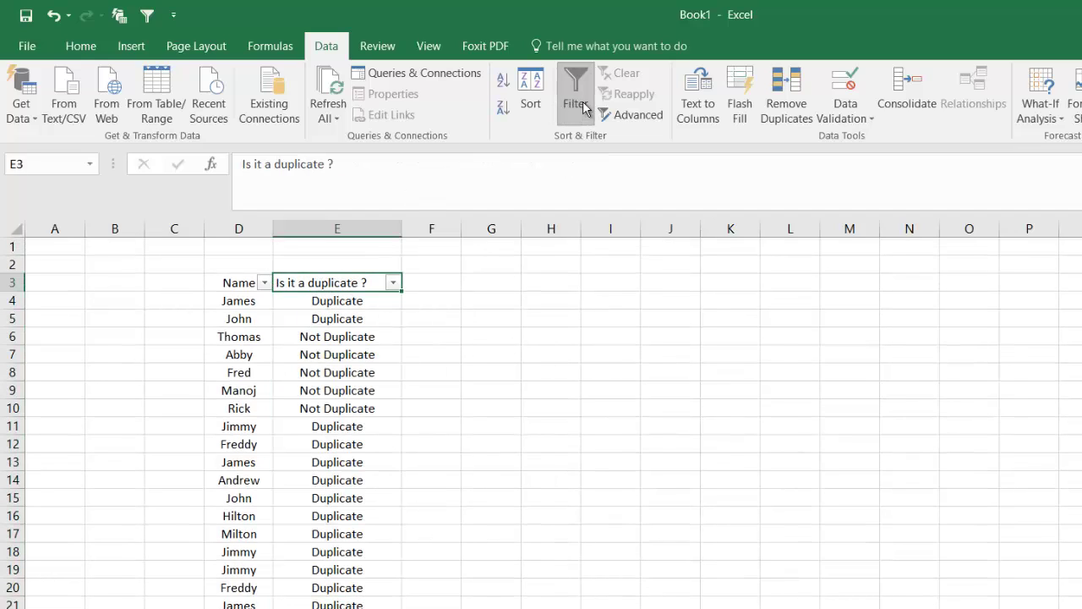
click(394, 286)
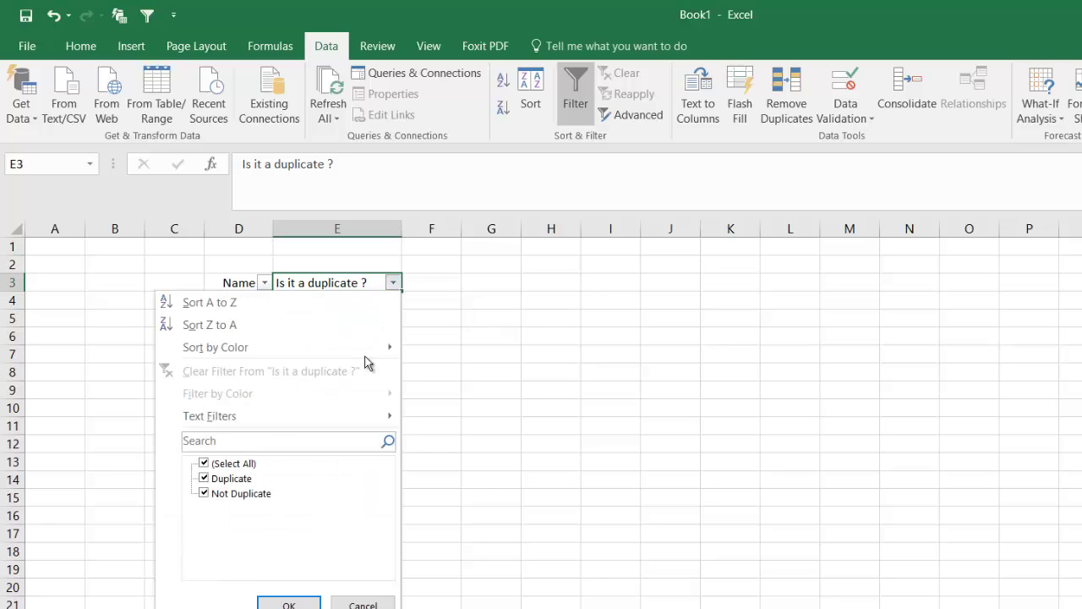
click(236, 465)
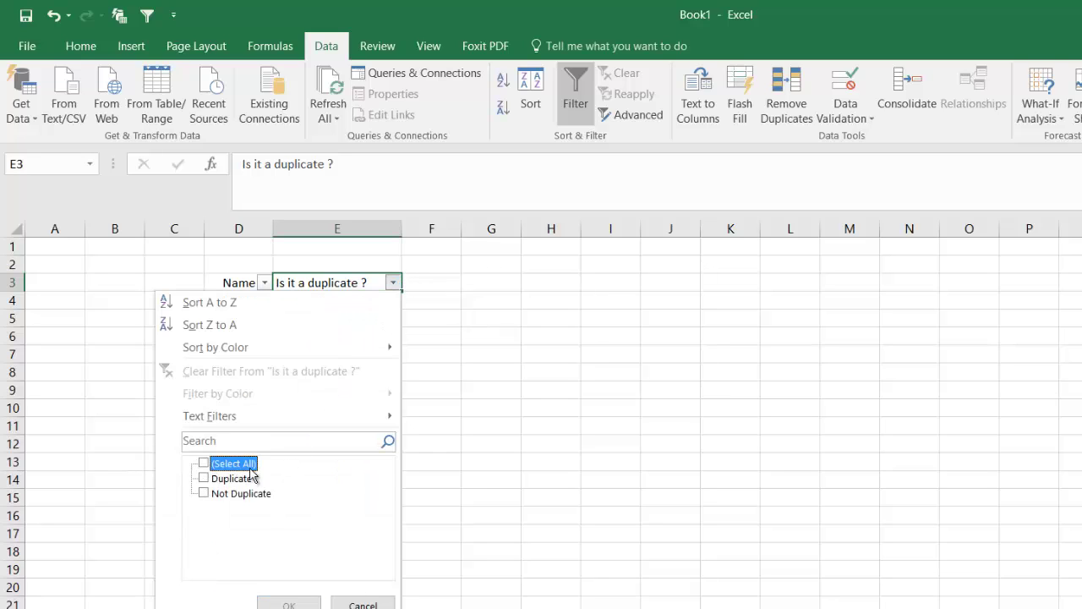
click(212, 479)
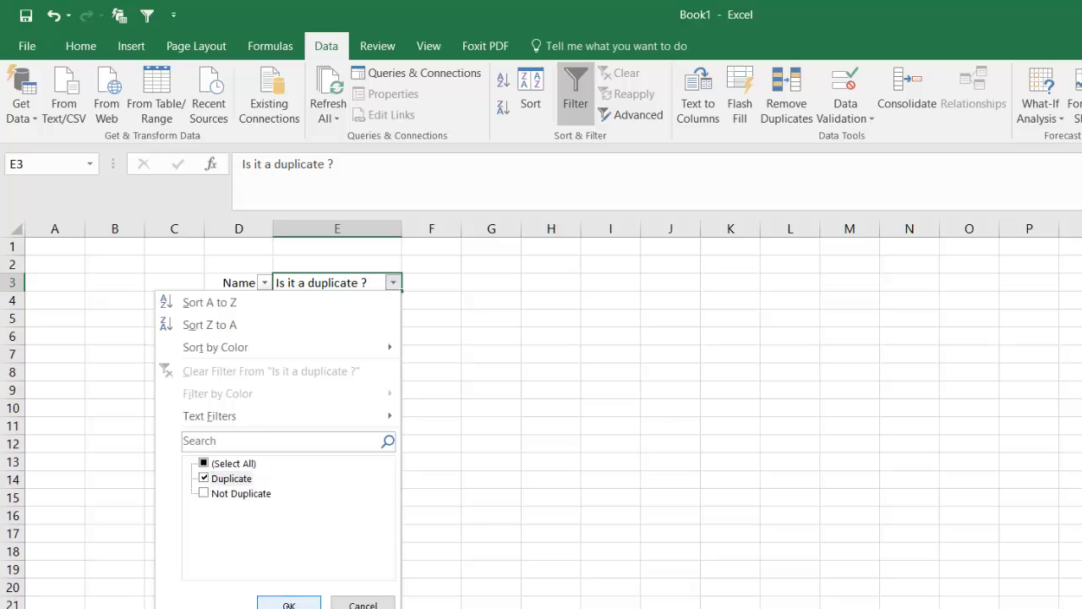
click(288, 604)
scroll(341, 376, down, 3)
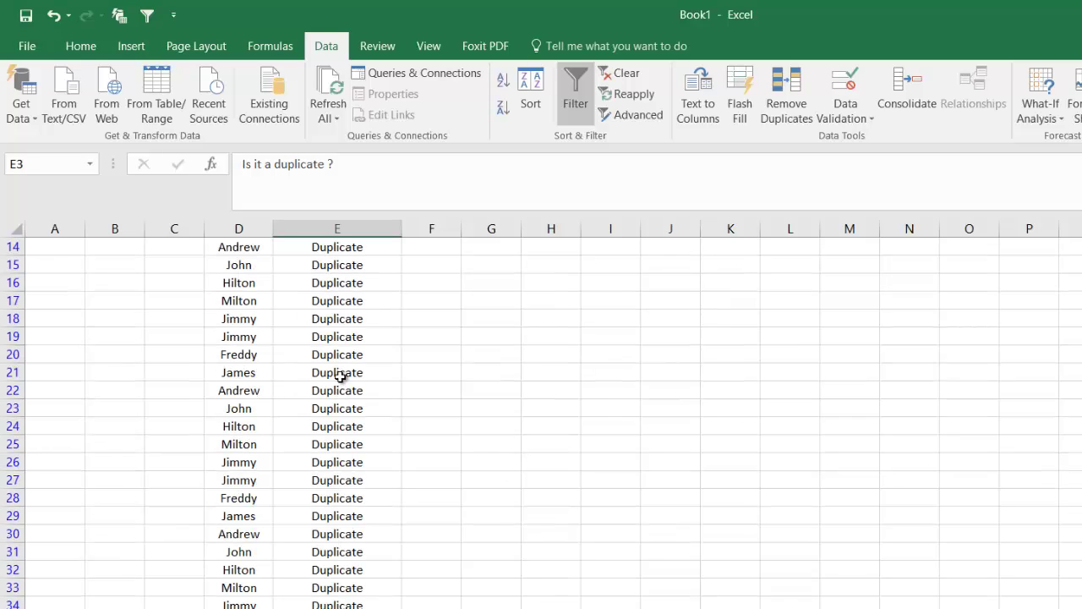
scroll(337, 355, up, 3)
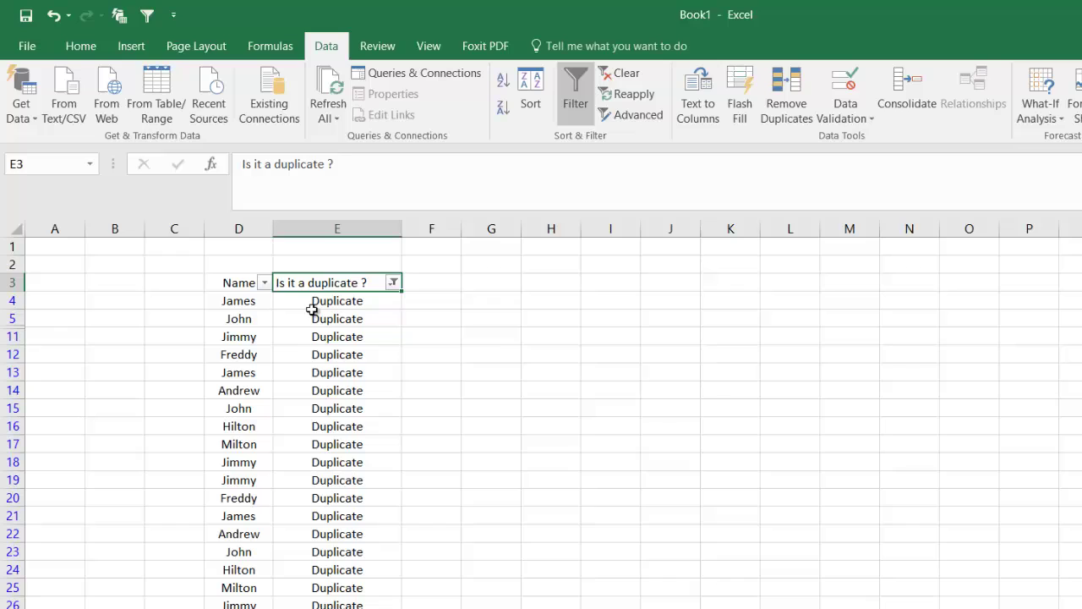
click(313, 303)
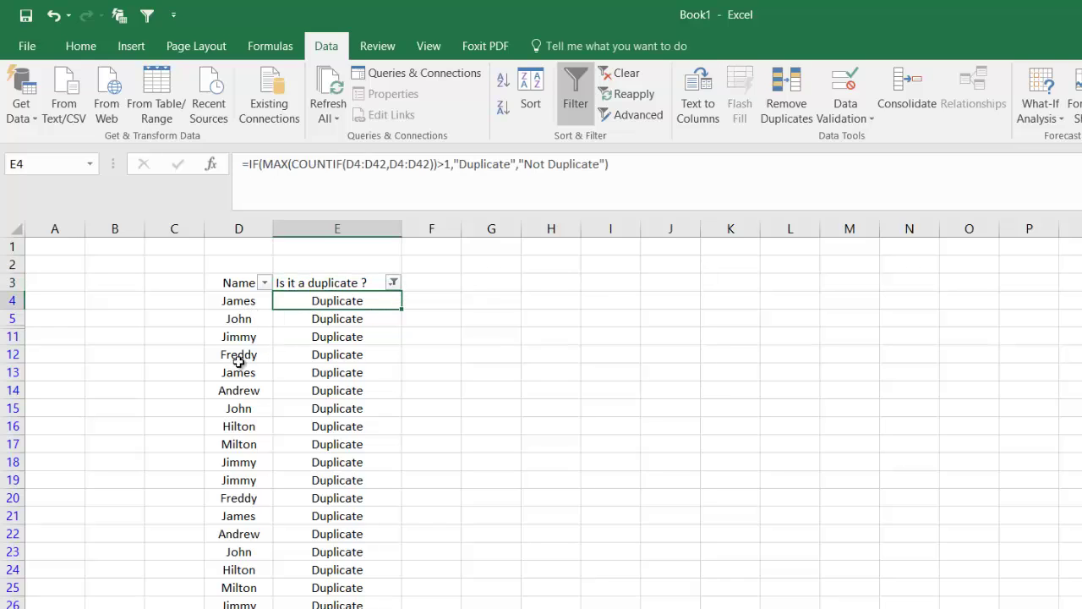
Step: Select the visible filtered names, starting from James in D4
click(633, 396)
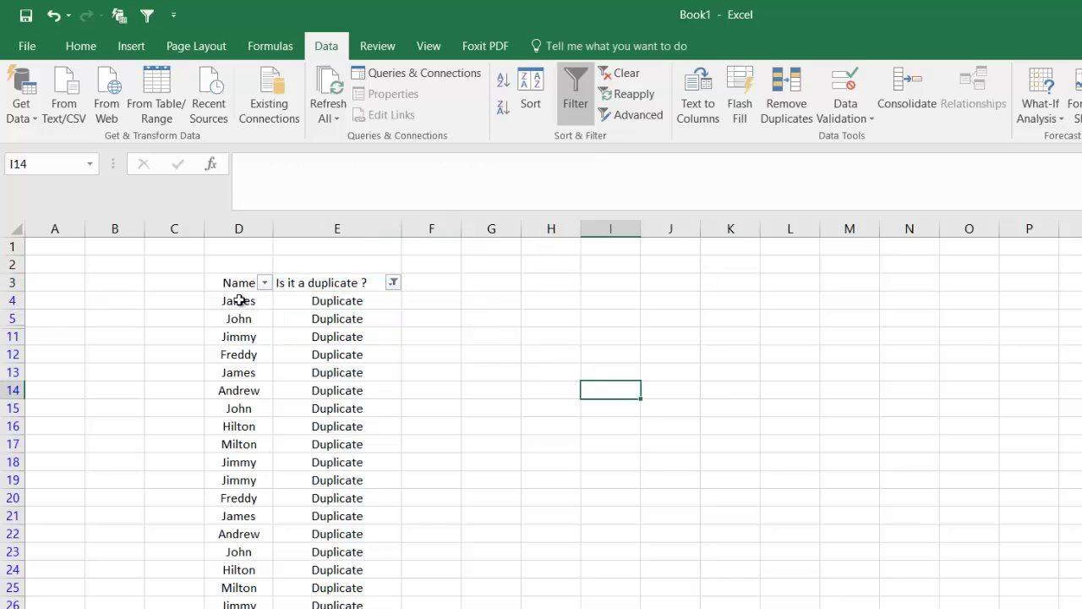
drag(238, 300, 241, 607)
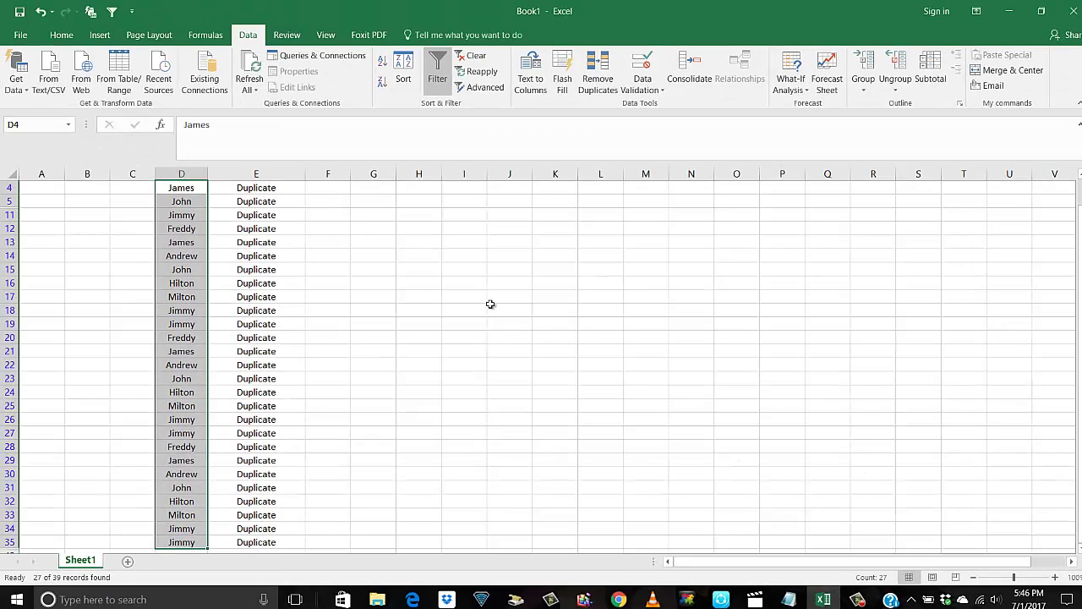
scroll(437, 283, up, 1)
click(419, 310)
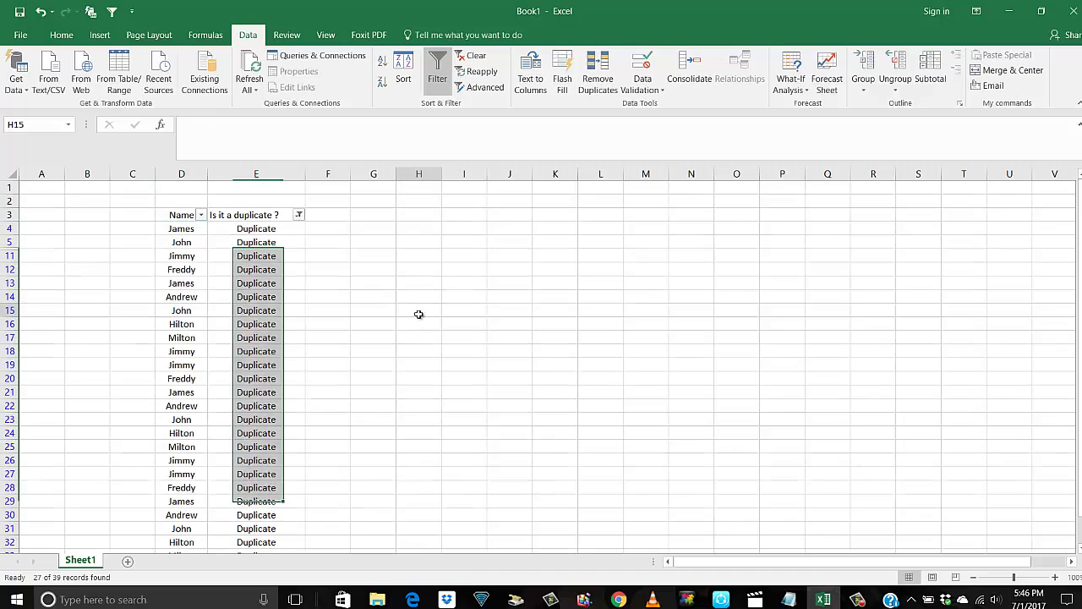
click(172, 232)
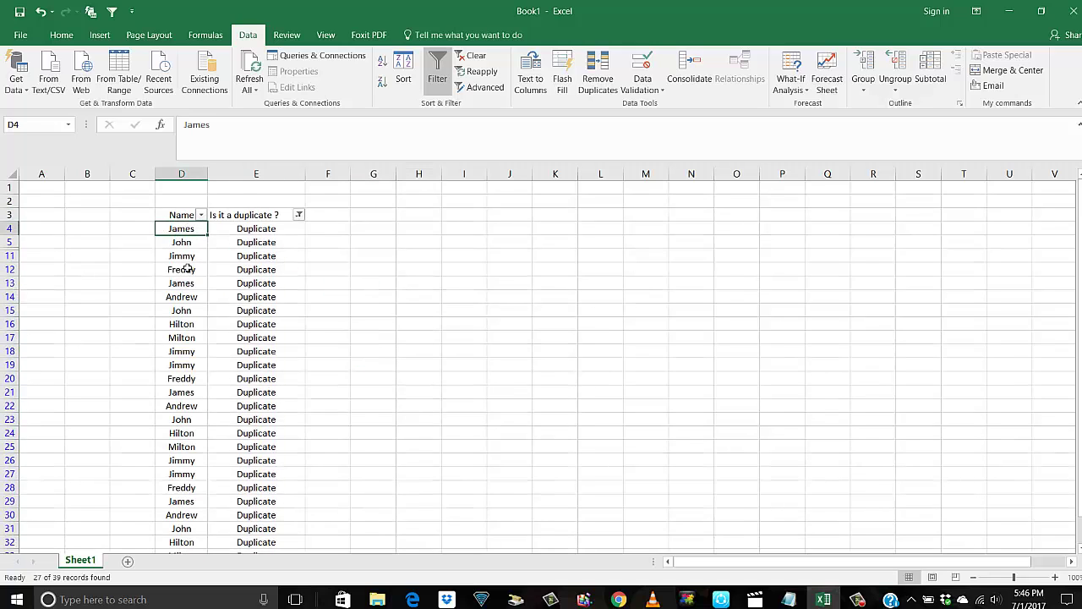
click(187, 269)
click(179, 230)
key(Down)
key(Down)
key(Down)
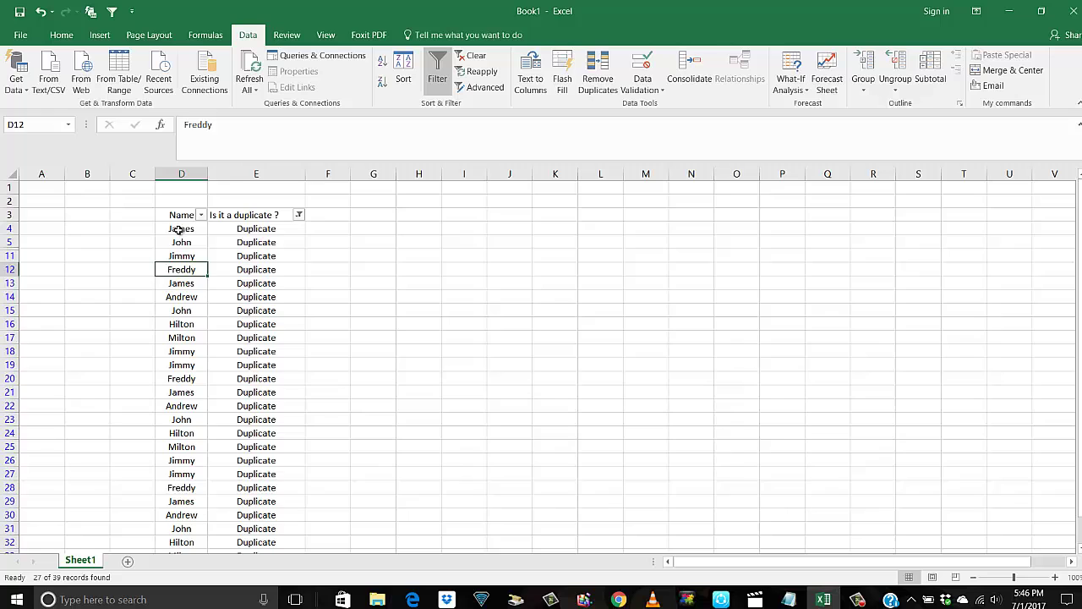
Step: Select the visible Duplicate rows D4:E35 and delete them as entire sheet rows
drag(179, 230, 253, 542)
right_click(212, 329)
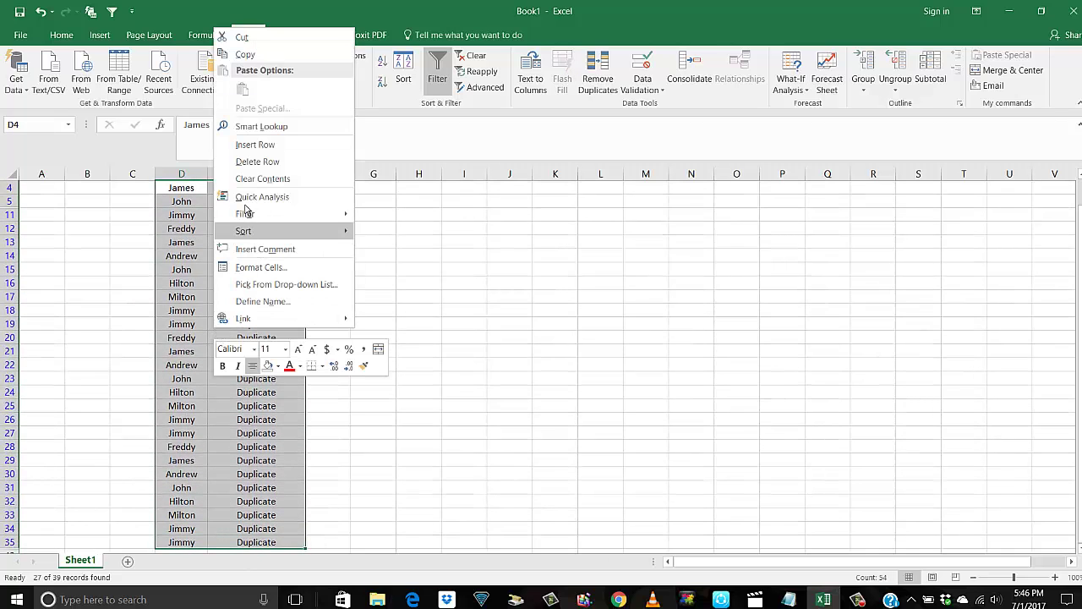
click(258, 161)
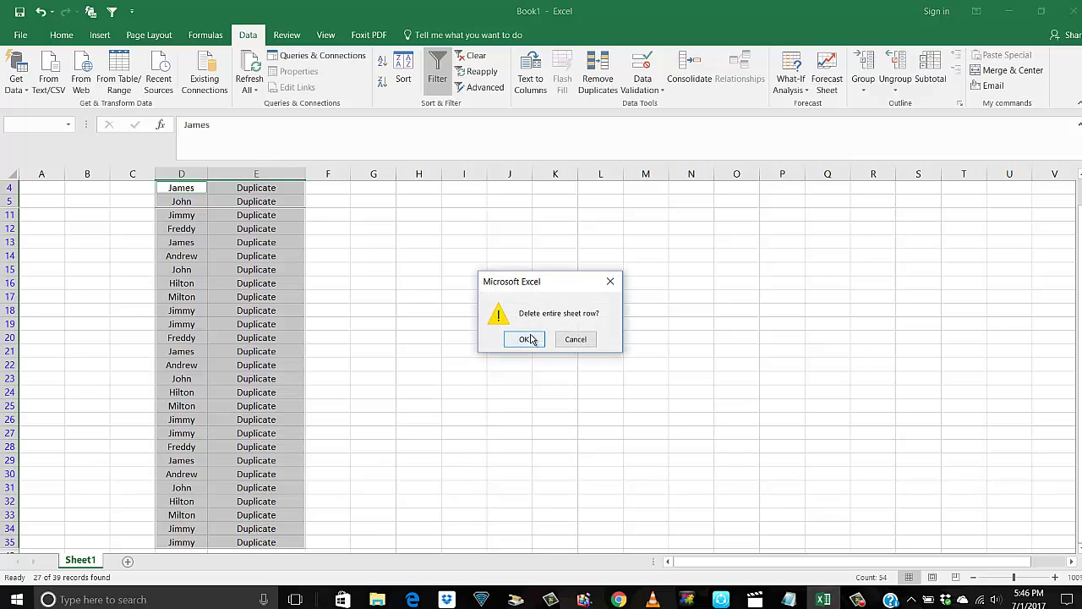
click(525, 339)
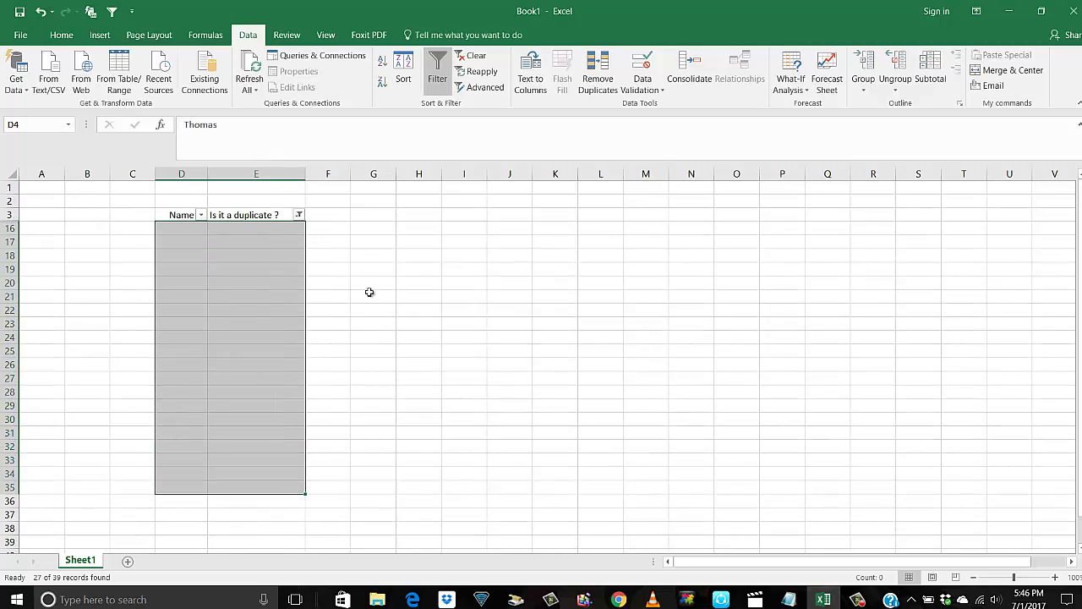
click(369, 291)
Step: Turn off the filter, check the 12 names and their flags, and view E4's formula
click(435, 82)
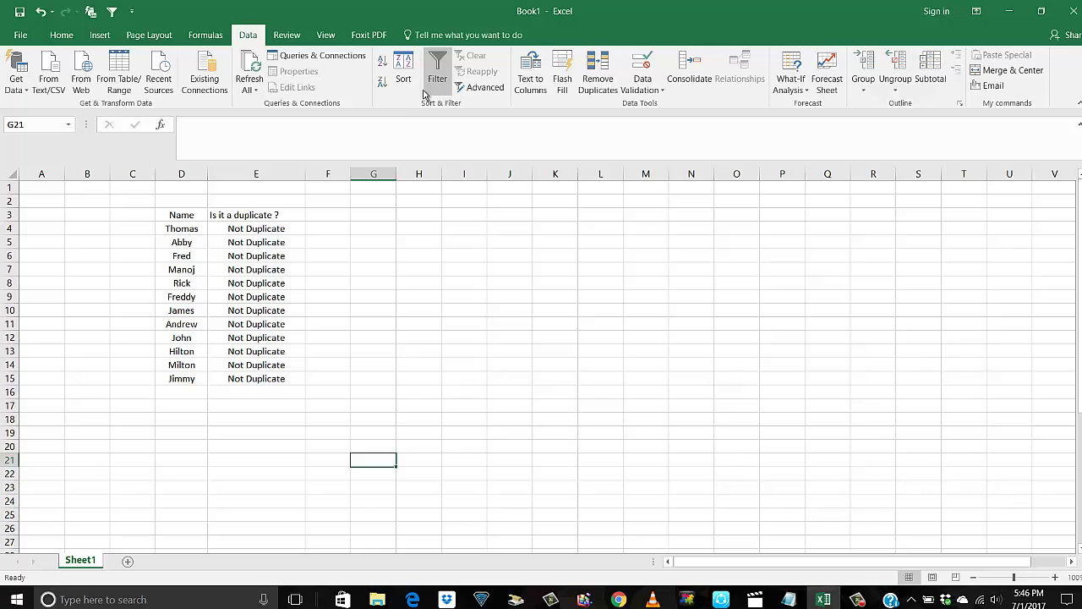
click(186, 231)
drag(195, 265, 200, 380)
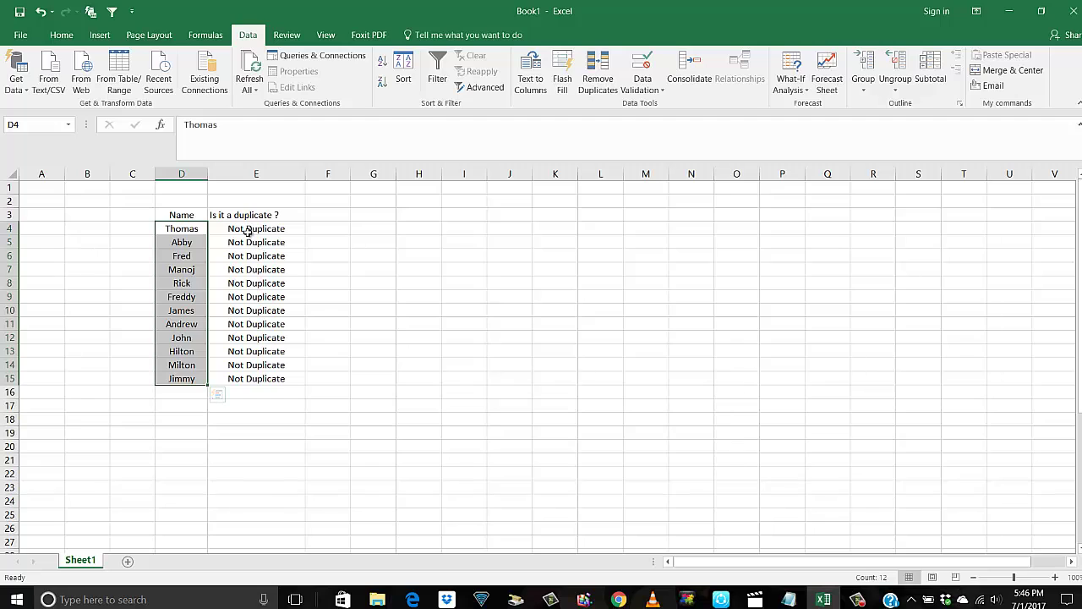
drag(251, 230, 256, 379)
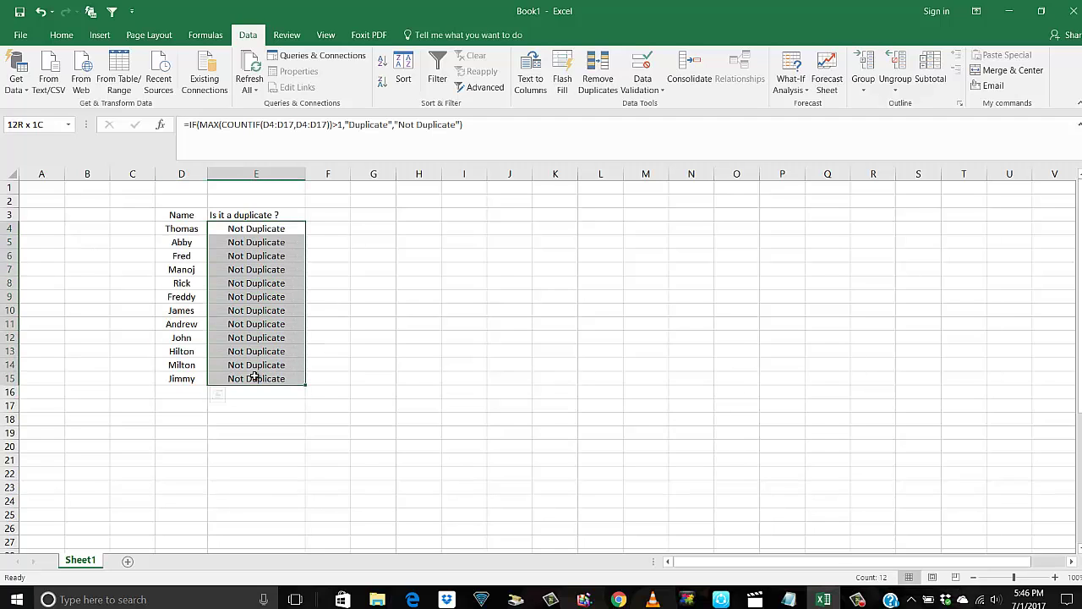
click(343, 265)
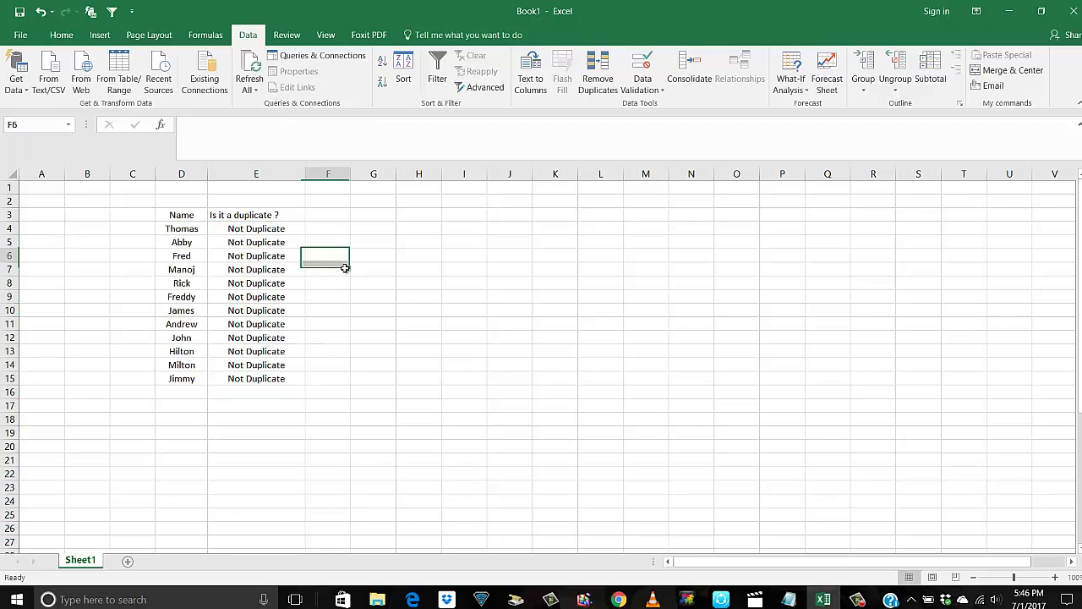
click(265, 229)
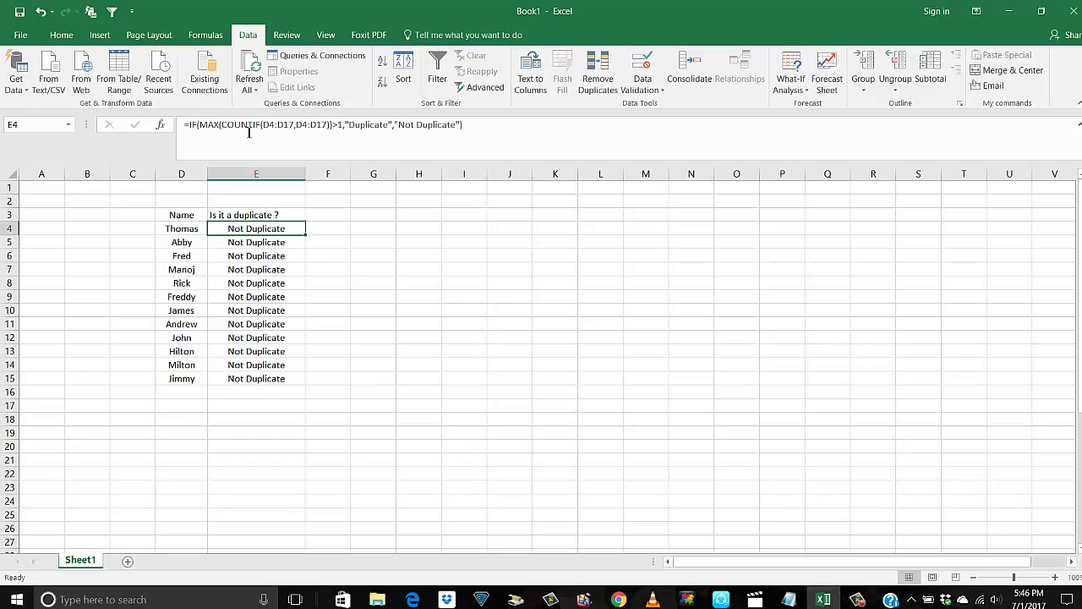
Step: Change the duplicate label in E4's formula from 'Duplicate' to 'Dummy'
click(389, 125)
key(BackSpace)
key(BackSpace)
key(BackSpace)
key(BackSpace)
key(BackSpace)
key(BackSpace)
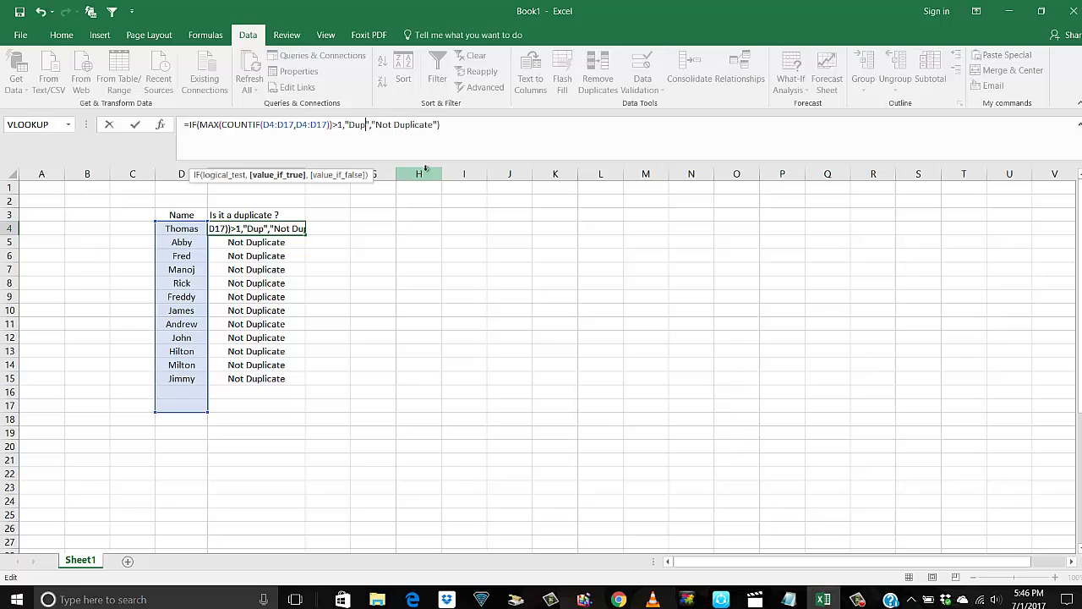
key(BackSpace)
text(mmy)
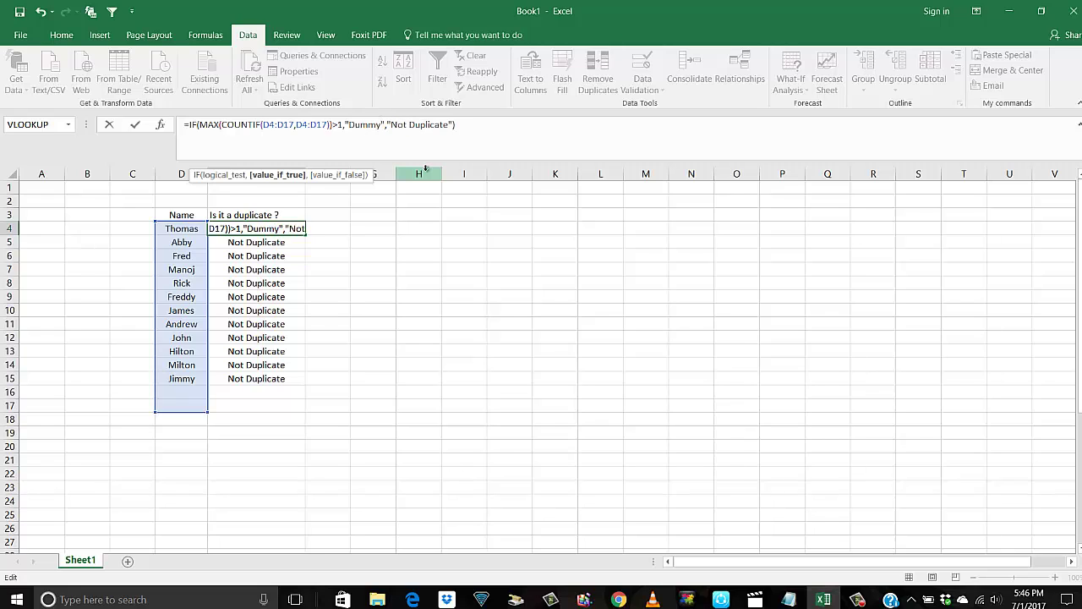
key(Return)
Step: Fill the updated formula from E4 down through E15
click(294, 230)
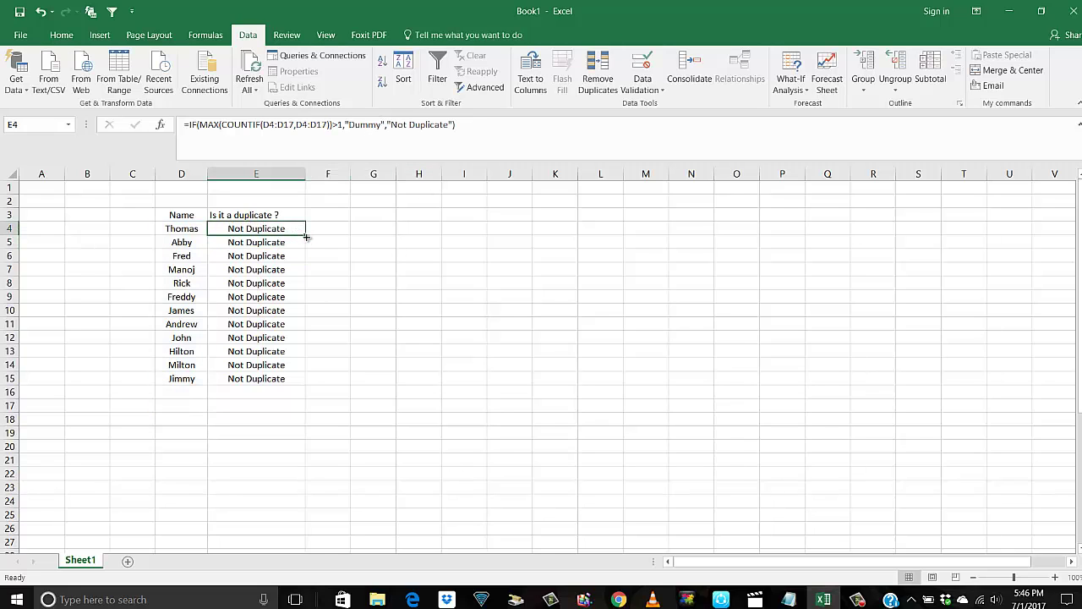
drag(305, 236, 299, 382)
click(429, 324)
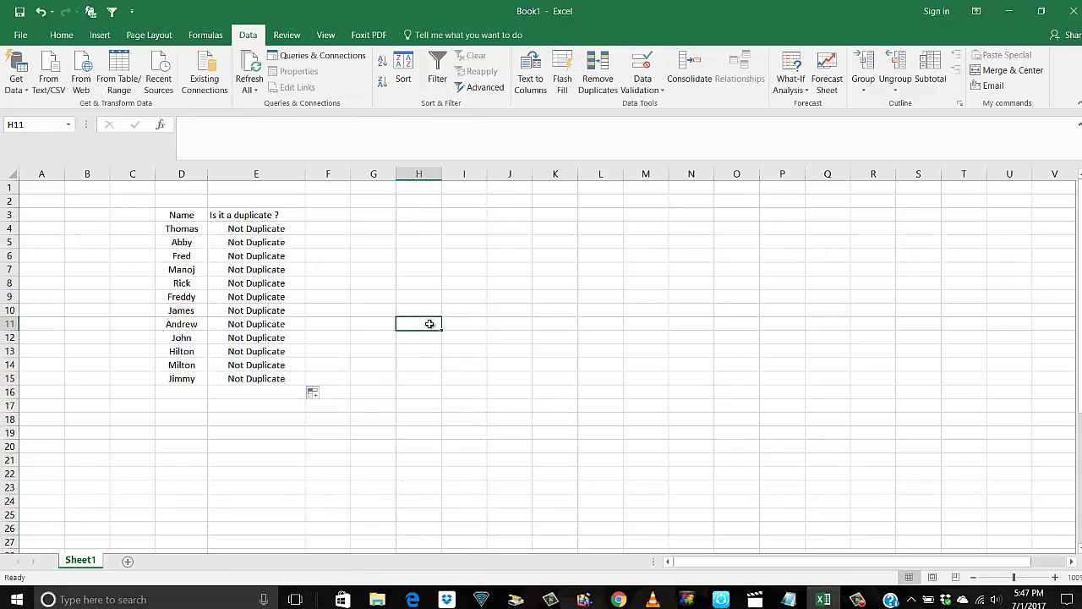